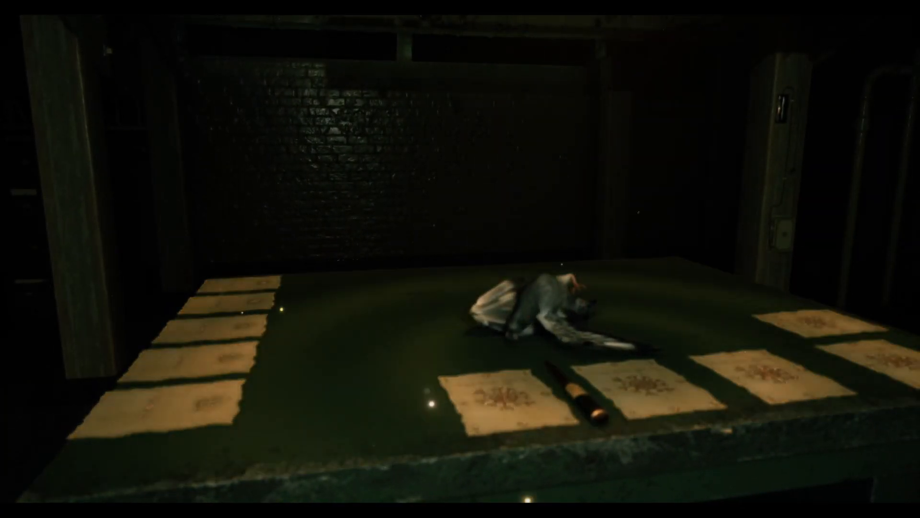
End the play test and review the BP_Ana_Player event graph from Dynamic Interaction back to the play-start nodes
key("Escape")
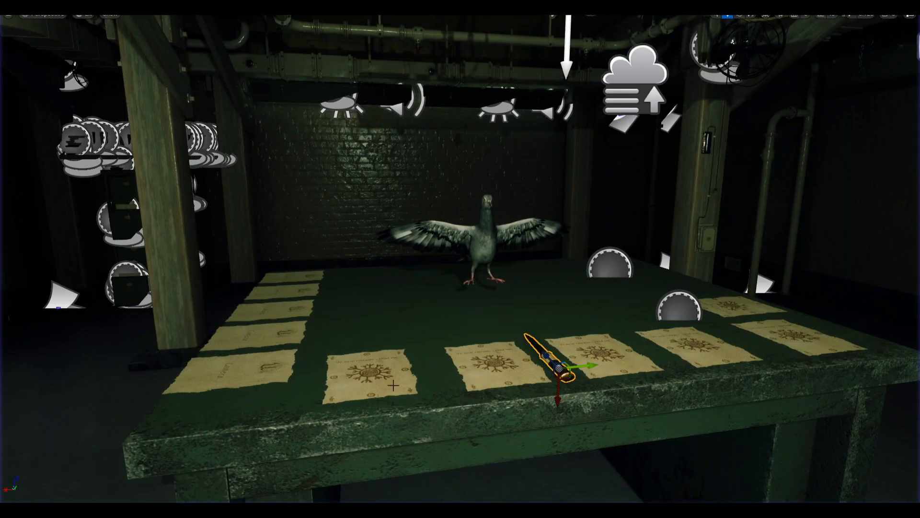
mouse_move(316, 509)
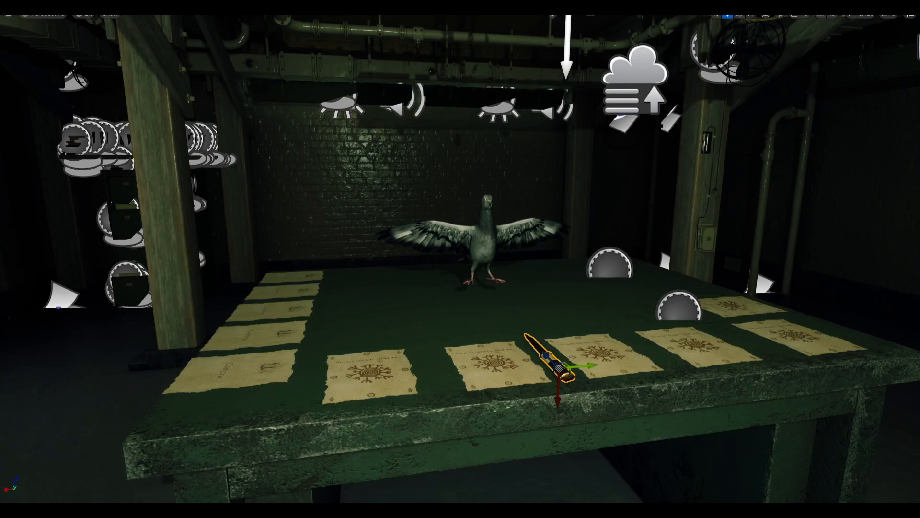
left_click(420, 475)
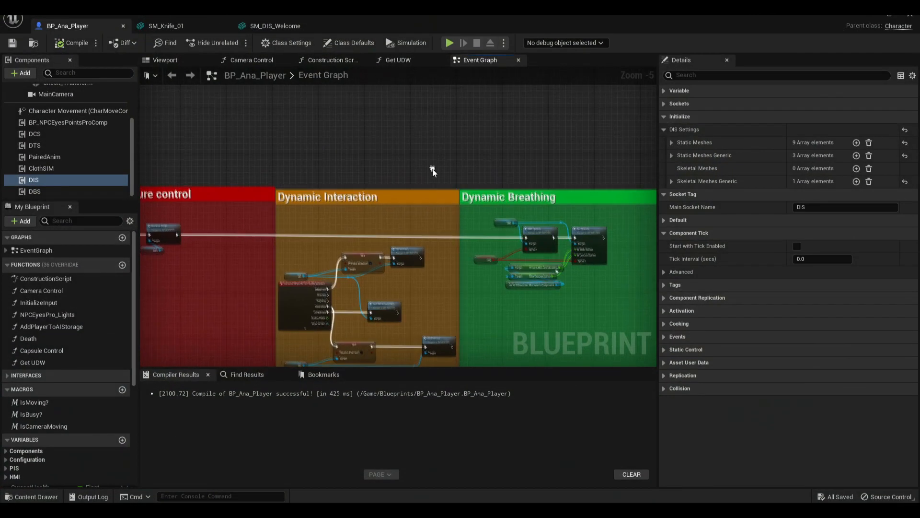
right_click_drag(368, 221, 381, 160)
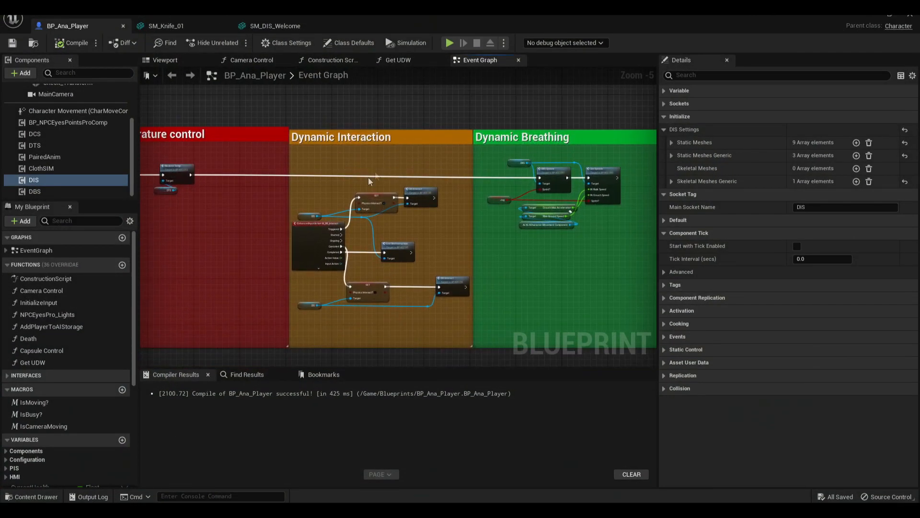
scroll(306, 243, "down", 2)
right_click_drag(259, 328, 341, 241)
right_click_drag(296, 305, 353, 302)
scroll(350, 300, "up", 4)
right_click_drag(314, 329, 257, 191)
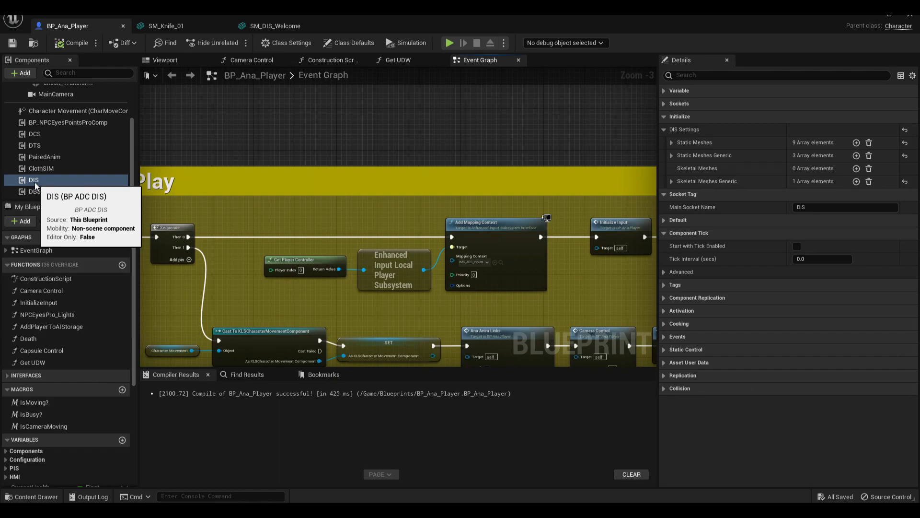
Examine the Add Mapping Context nodes and locate the IMC_ADC_Inputs asset they use in the IA_Inputs folder
right_click_drag(442, 174, 408, 187)
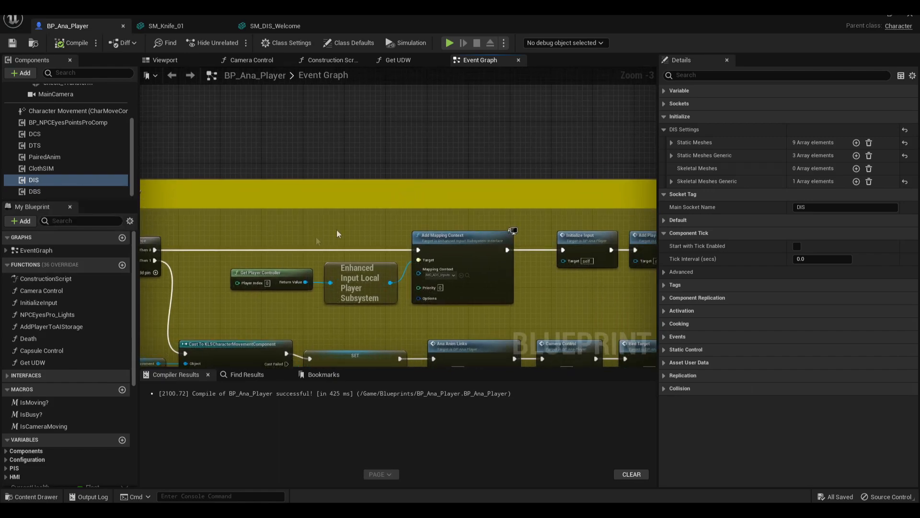
right_click_drag(266, 247, 265, 256)
left_click_drag(339, 288, 508, 312)
scroll(430, 317, "up", 2)
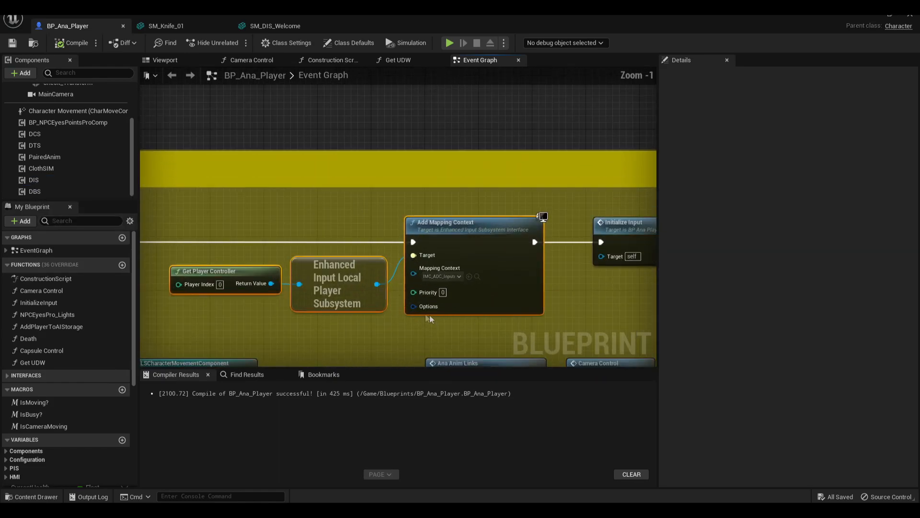
right_click_drag(311, 253, 278, 244)
left_click(443, 268)
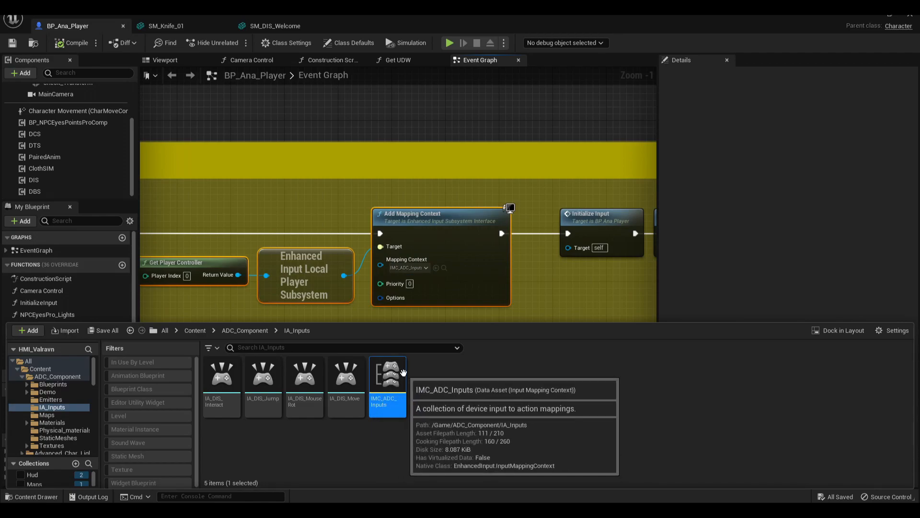
left_click(308, 220)
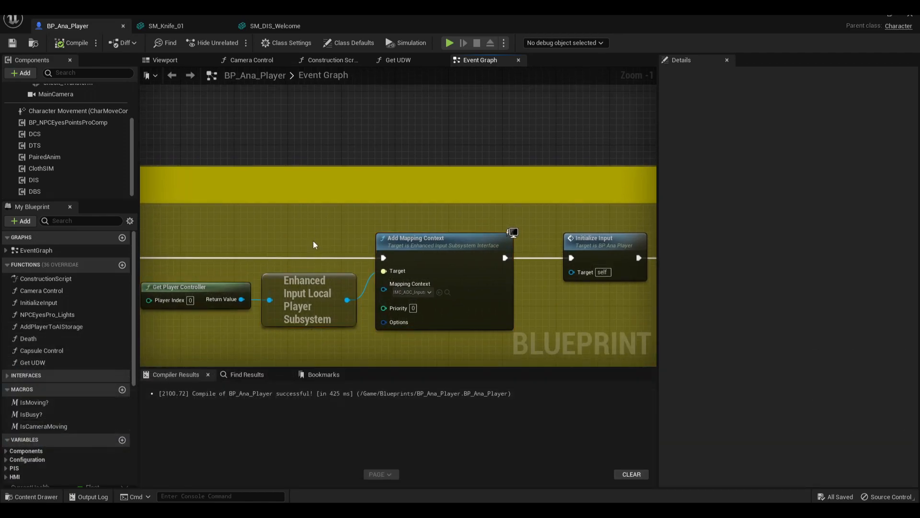
Find the Dynamic Interaction section of the event graph and bring its interaction nodes into readable view
scroll(341, 232, "down", 2)
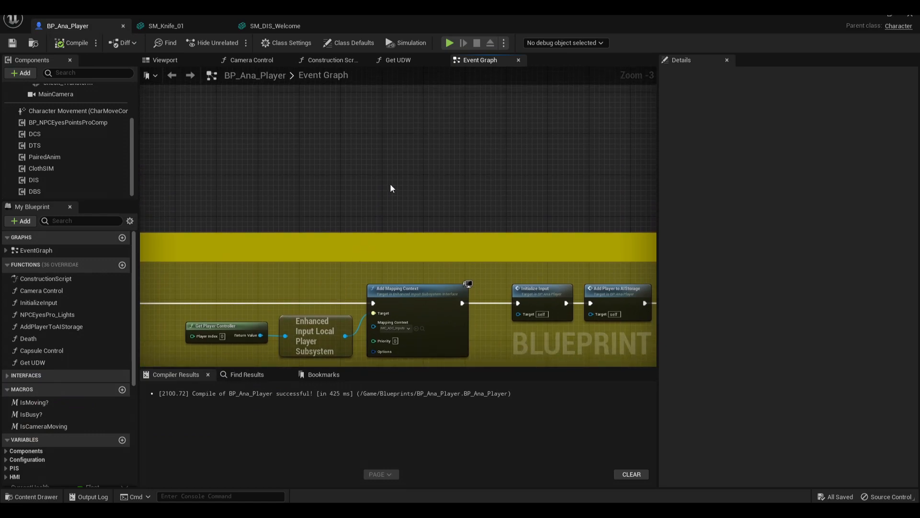
right_click_drag(390, 186, 413, 165)
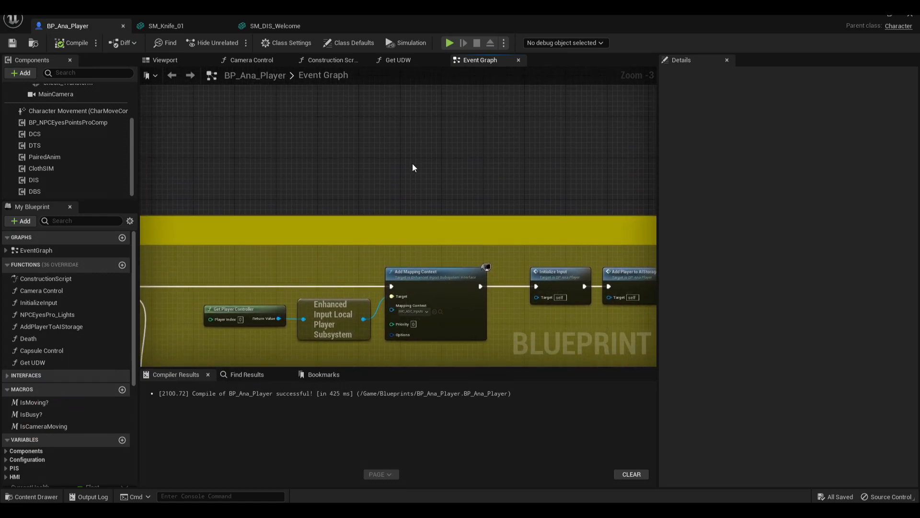
right_click_drag(412, 164, 411, 261)
scroll(431, 191, "down", 2)
right_click_drag(458, 221, 421, 281)
right_click_drag(471, 236, 425, 268)
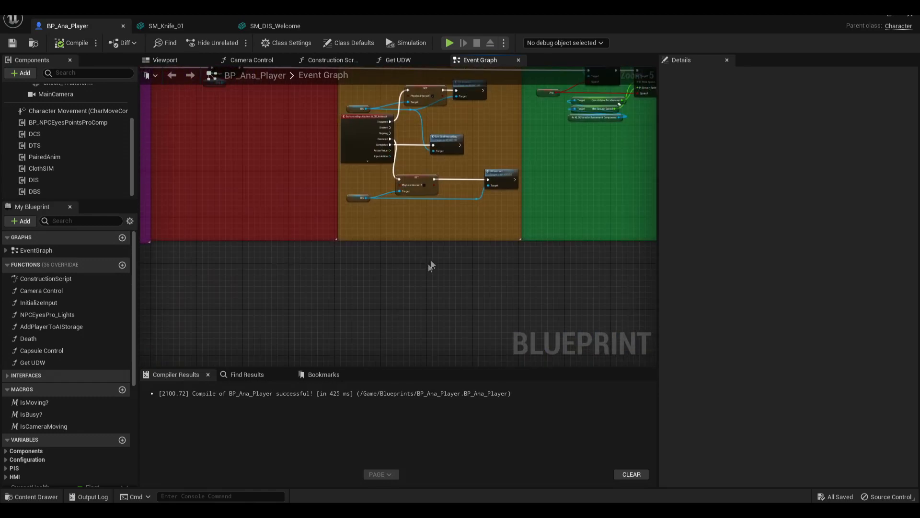
scroll(455, 212, "up", 1)
right_click_drag(454, 212, 395, 309)
scroll(404, 238, "up", 1)
scroll(399, 250, "down", 2)
scroll(395, 305, "up", 1)
right_click_drag(404, 259, 404, 279)
scroll(343, 258, "up", 1)
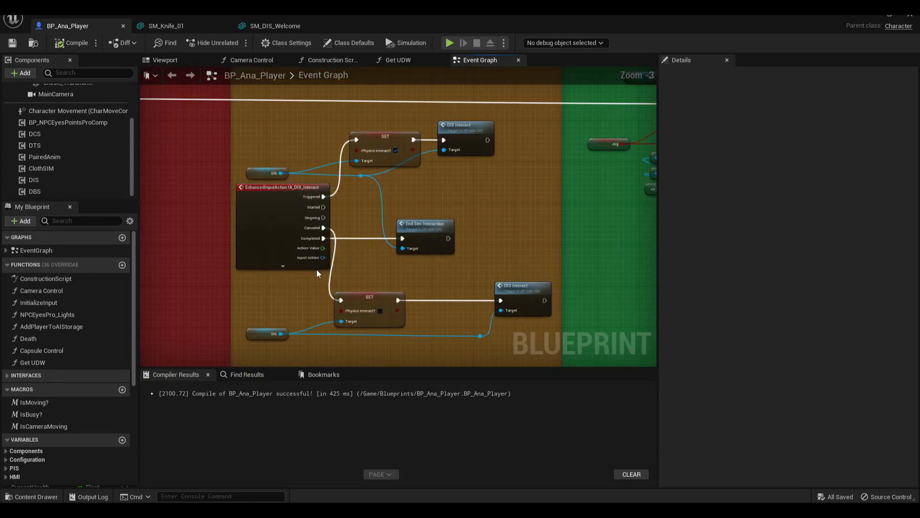
right_click_drag(312, 268, 304, 262)
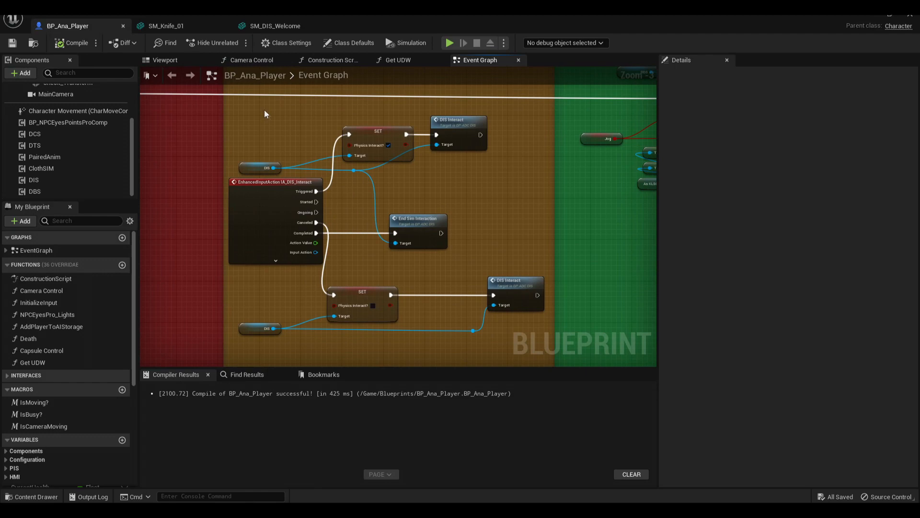
Examine the IA_DIS_Interact event and its connected Physics Interact, DIS Interact and End Sim Interaction nodes
left_click_drag(485, 173, 485, 173)
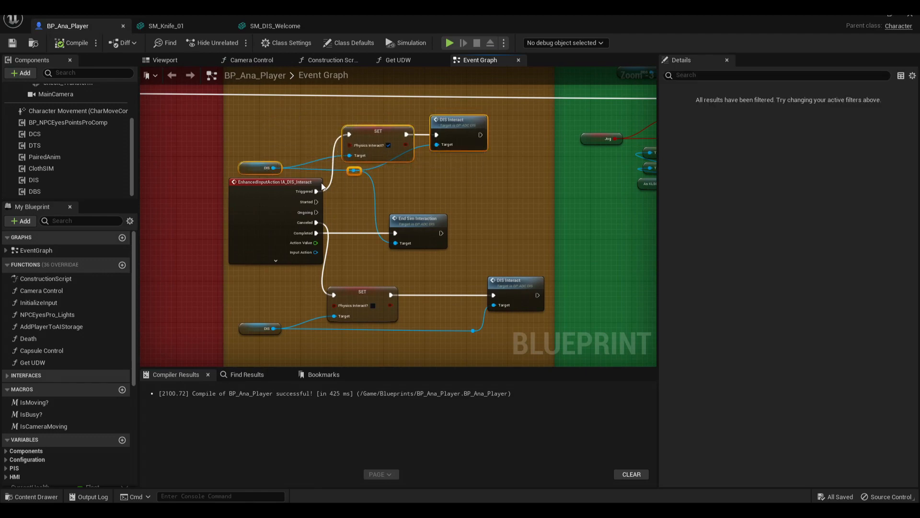
right_click_drag(263, 143, 248, 114)
left_click_drag(247, 114, 492, 315)
right_click_drag(474, 244, 468, 283)
left_click(465, 277)
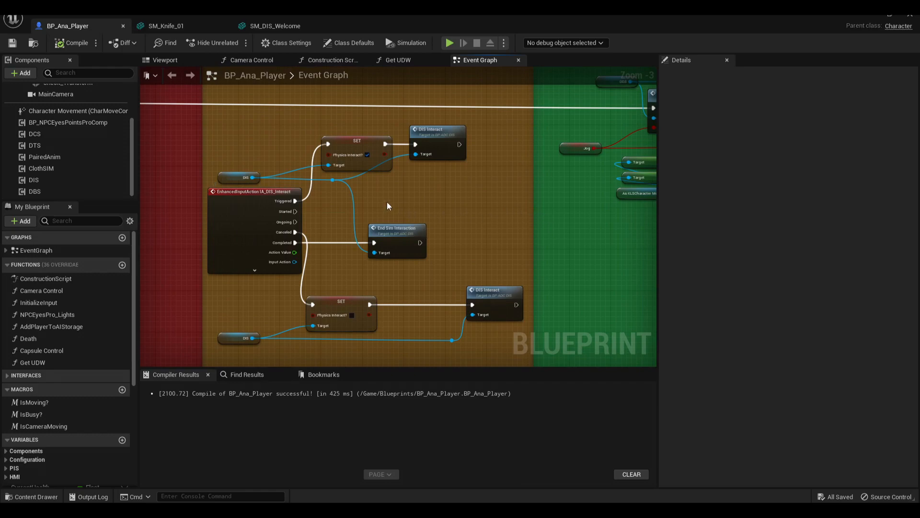
scroll(387, 202, "down", 1)
left_click_drag(476, 320, 476, 320)
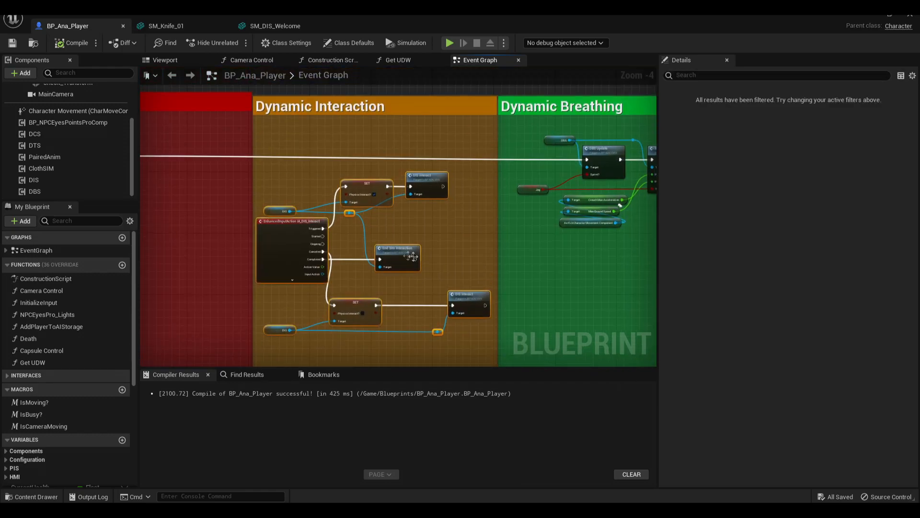
scroll(398, 210, "up", 2)
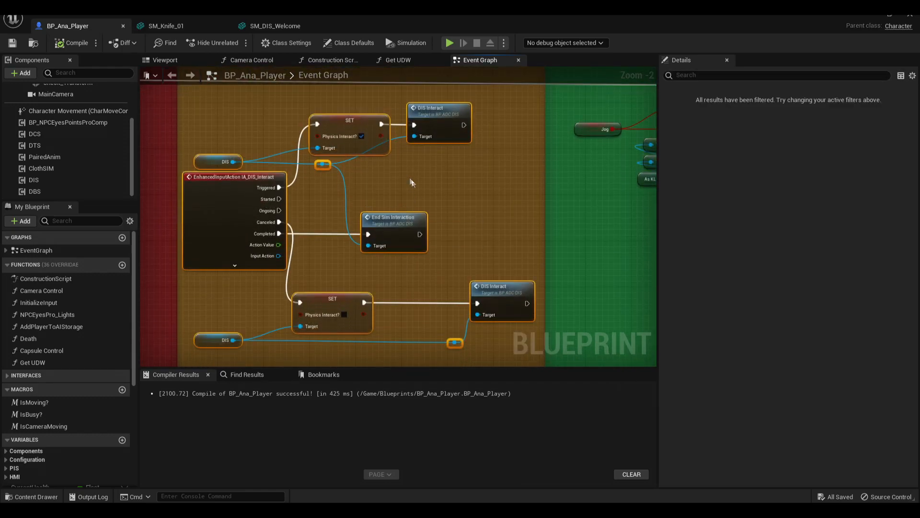
scroll(407, 177, "down", 1)
right_click_drag(432, 187, 428, 215)
left_click(434, 217)
scroll(432, 189, "down", 1)
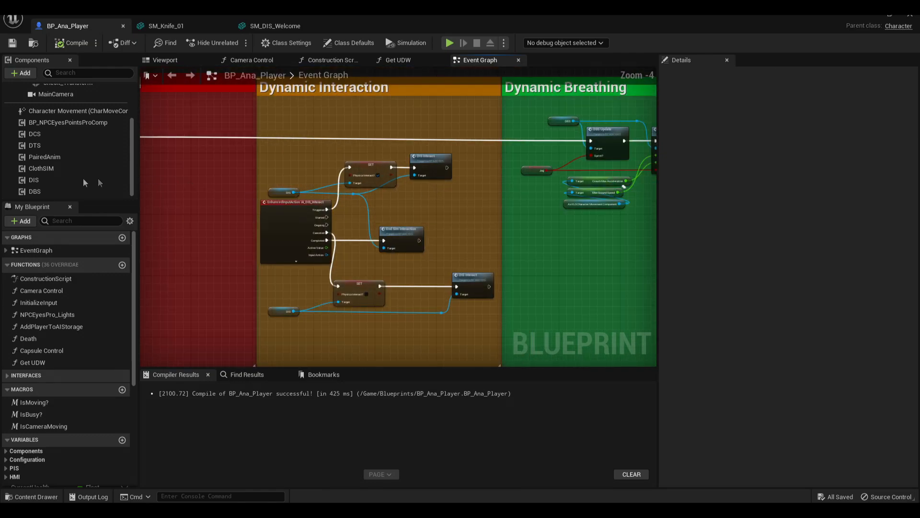
Select the DIS component and inspect the first entry of its Static Meshes Generic array
left_click(32, 180)
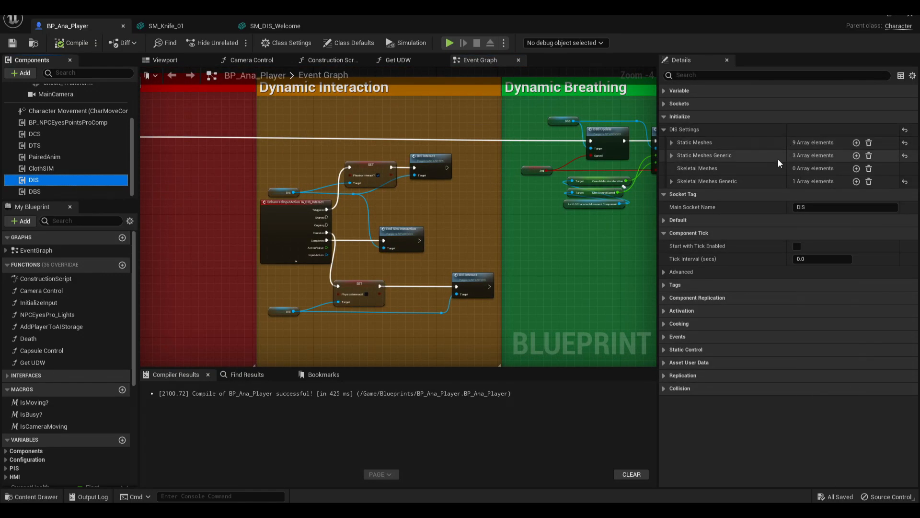
right_click_drag(704, 147, 699, 168)
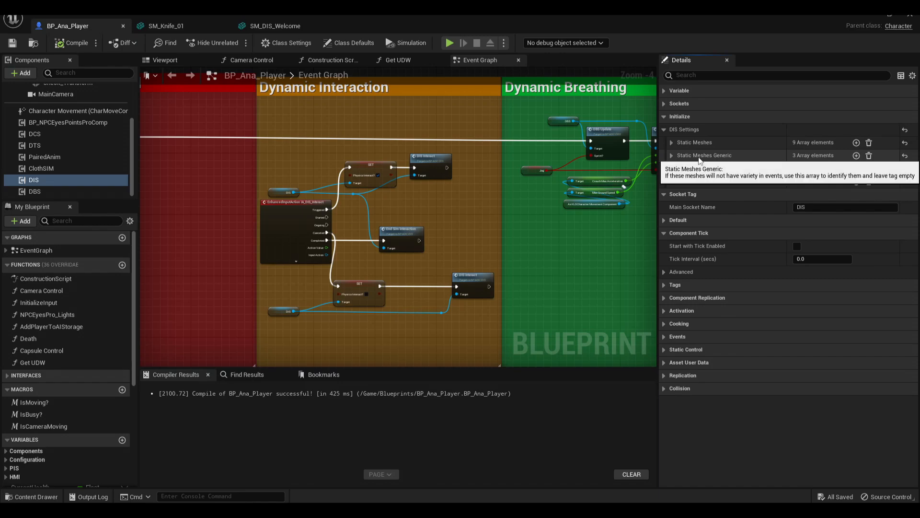
left_click(671, 156)
left_click(680, 170)
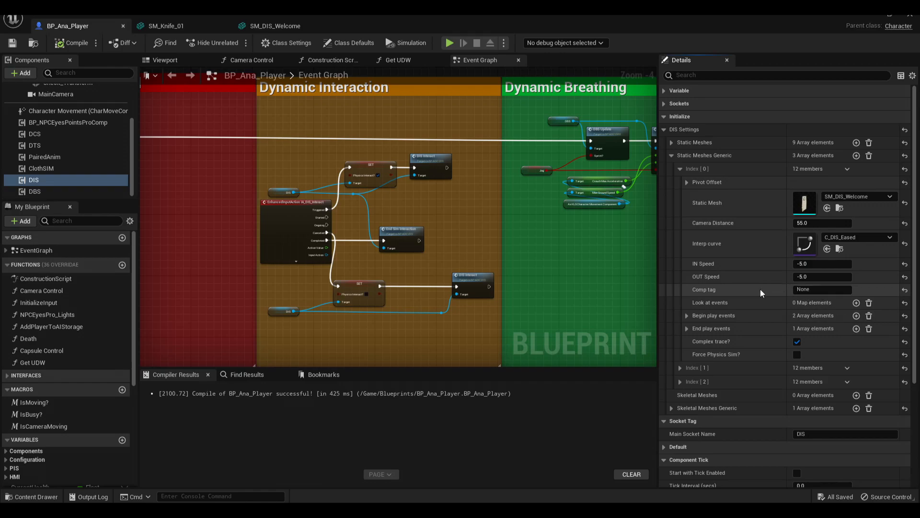
left_click(673, 157)
Inspect the first entry of the DIS component's Static Meshes array, including its comp tag and event settings
left_click(670, 142)
left_click(680, 157)
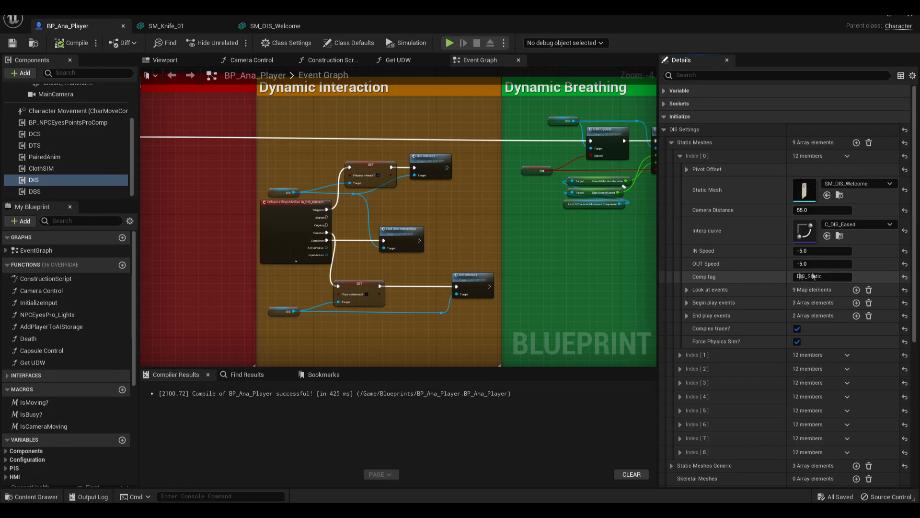
left_click(671, 142)
mouse_move(696, 161)
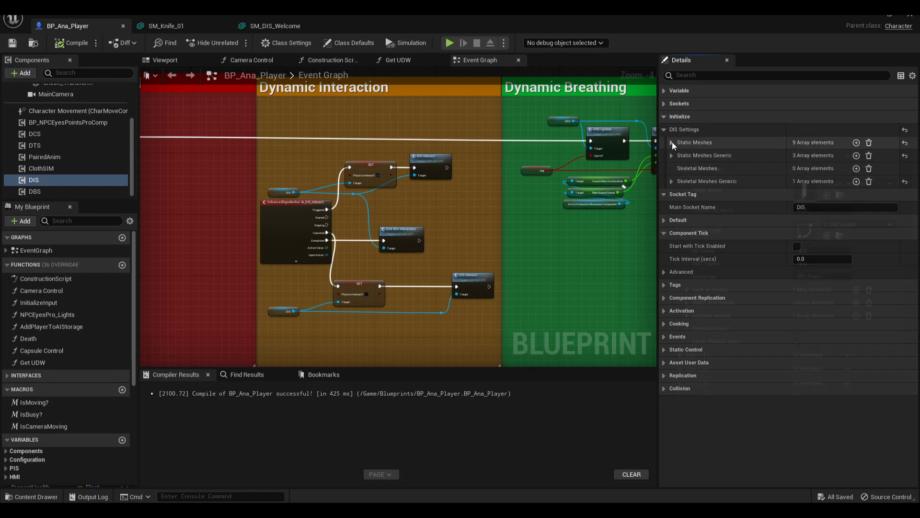
left_click(672, 142)
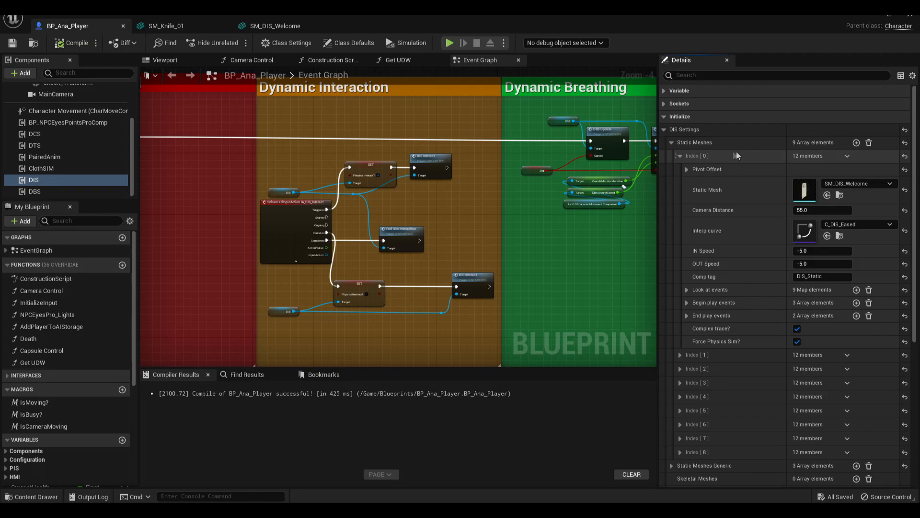
left_click(686, 144)
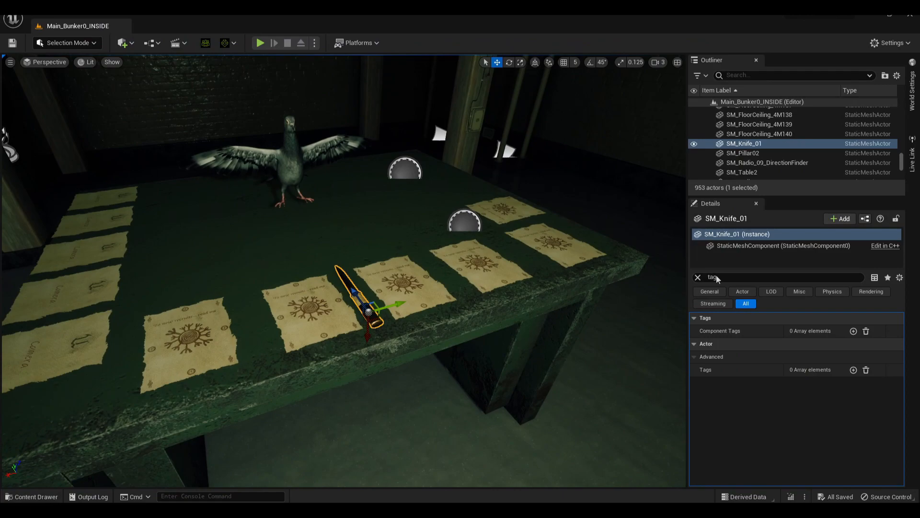
Clear the details filter for the SM_Knife_01 actor in the level and open its static mesh for editing
left_click(698, 277)
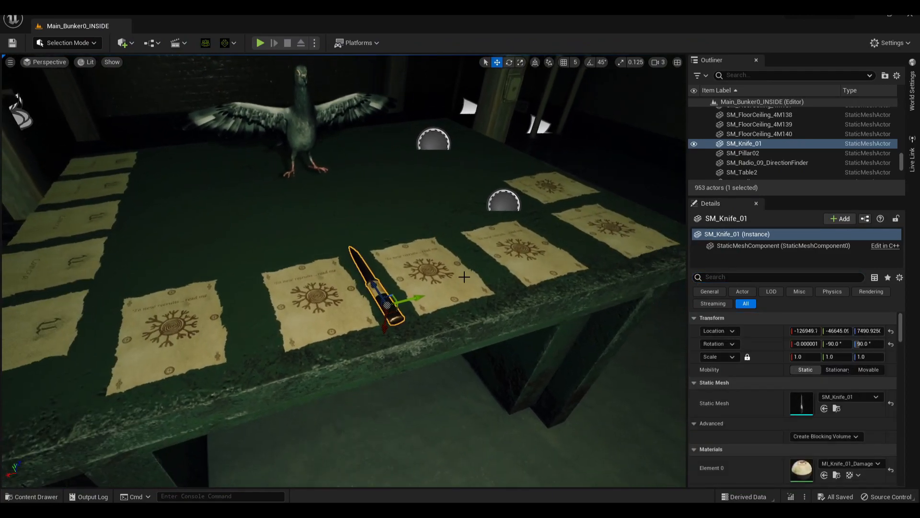
double_click(801, 405)
right_click_drag(398, 219, 357, 208)
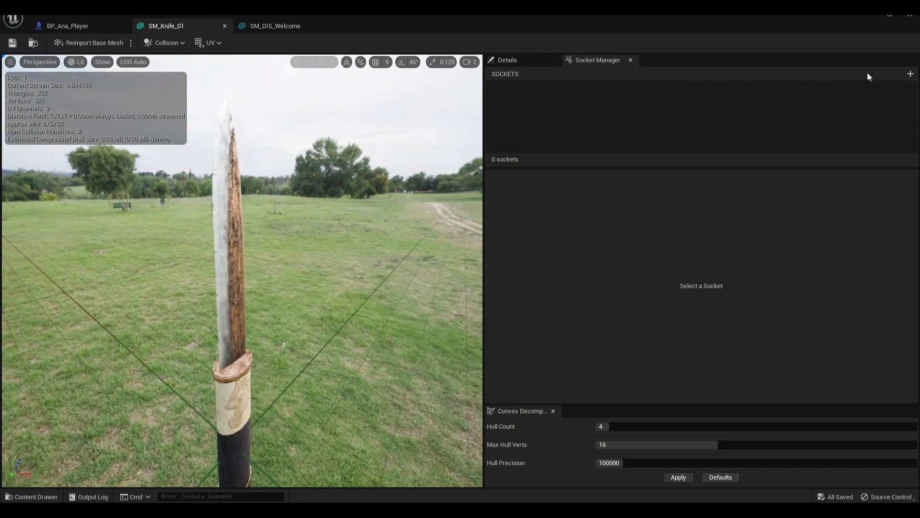
Examine how the knife lies on the table in the Main_Bunker0_INSIDE level
right_click_drag(676, 80, 662, 87)
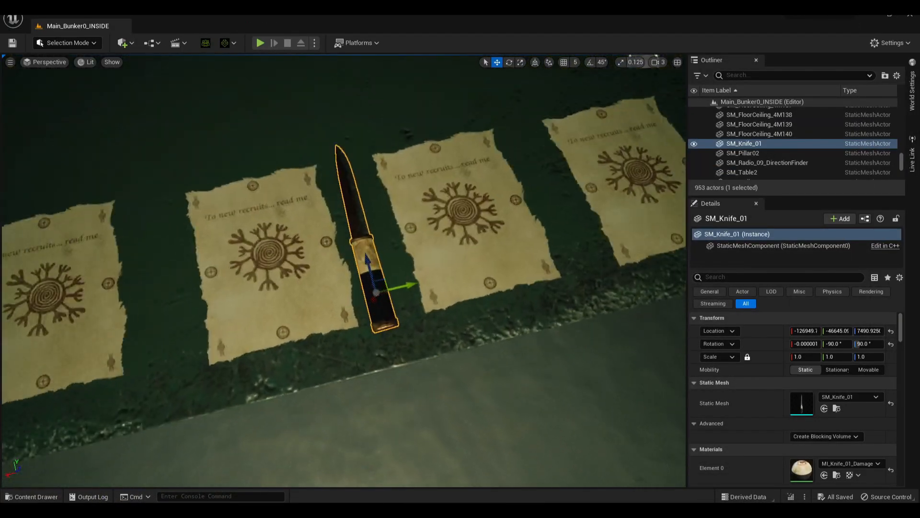
right_click_drag(379, 305, 346, 314)
right_click_drag(292, 325, 292, 325)
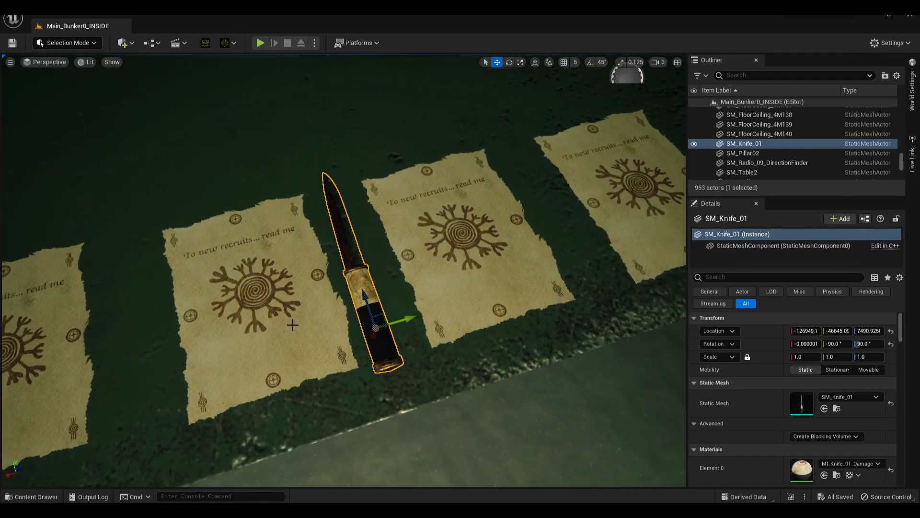
Return to the SM_Knife_01 mesh editor and add a socket named DIS
mouse_move(318, 509)
left_click(423, 469)
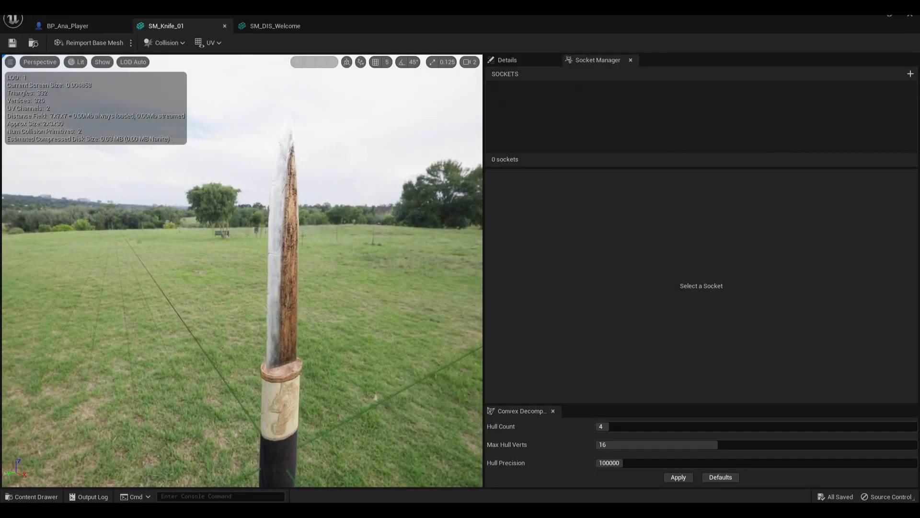
left_click(908, 74)
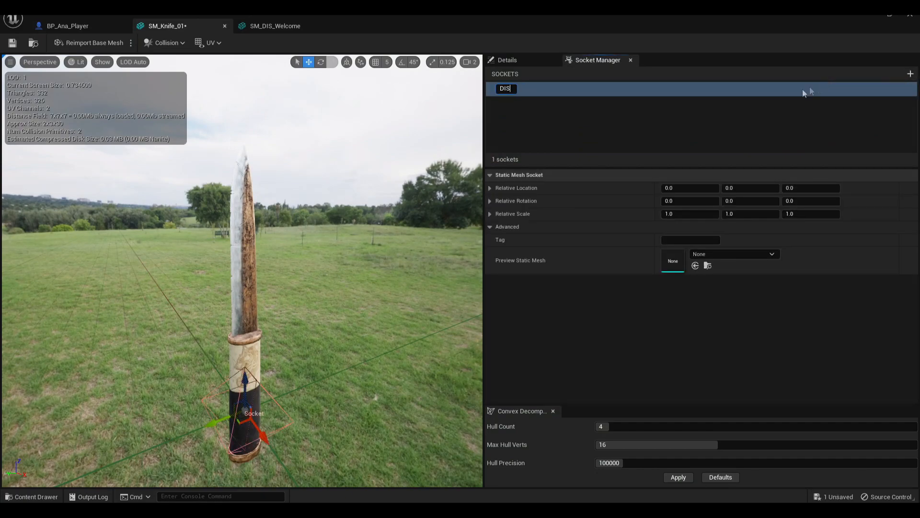
key("Return")
Raise the DIS socket along Z to about 10.84, onto the lower part of the knife blade
right_click_drag(279, 316, 270, 345)
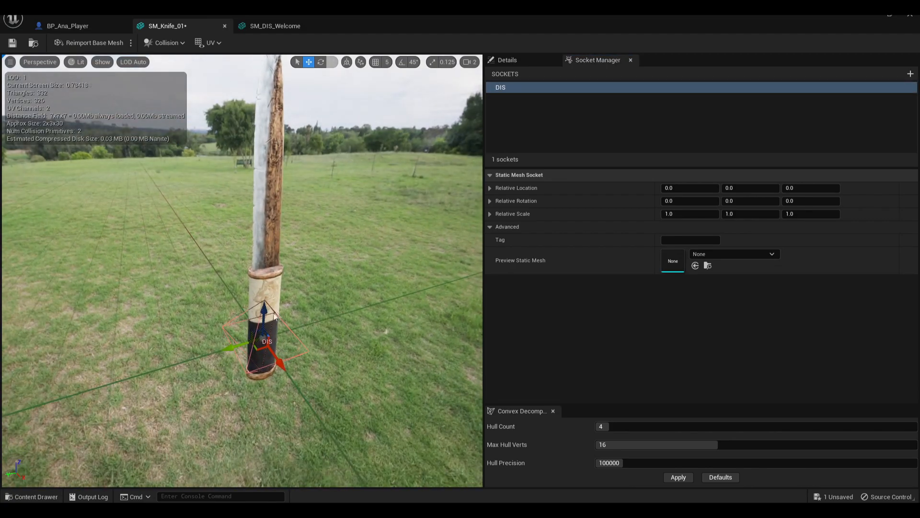
left_click_drag(265, 296, 268, 216)
right_click_drag(314, 213, 355, 215)
key("w")
key("d")
key("w")
key("a")
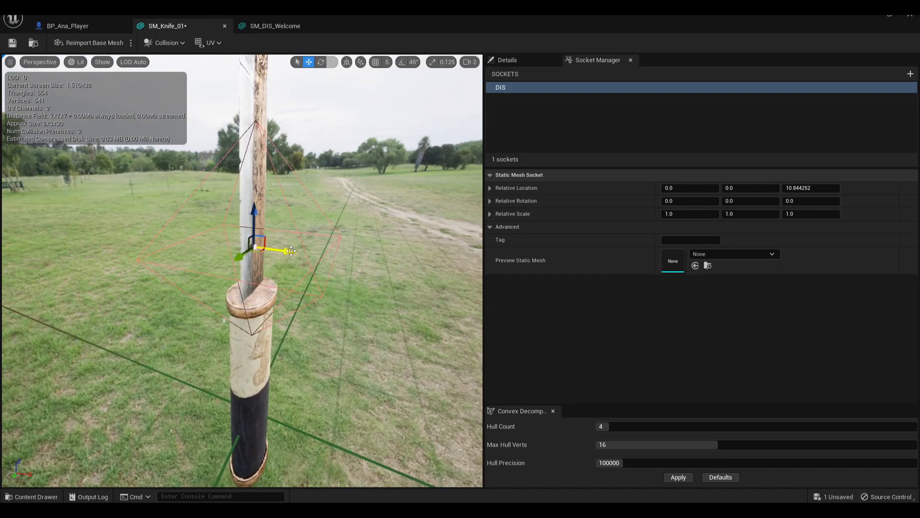
Try tilting the DIS socket to a Y rotation of about 321.8°, and undo the rotation
key("d")
right_click_drag(278, 269, 294, 248)
key("d")
key("a")
key("e")
key("a")
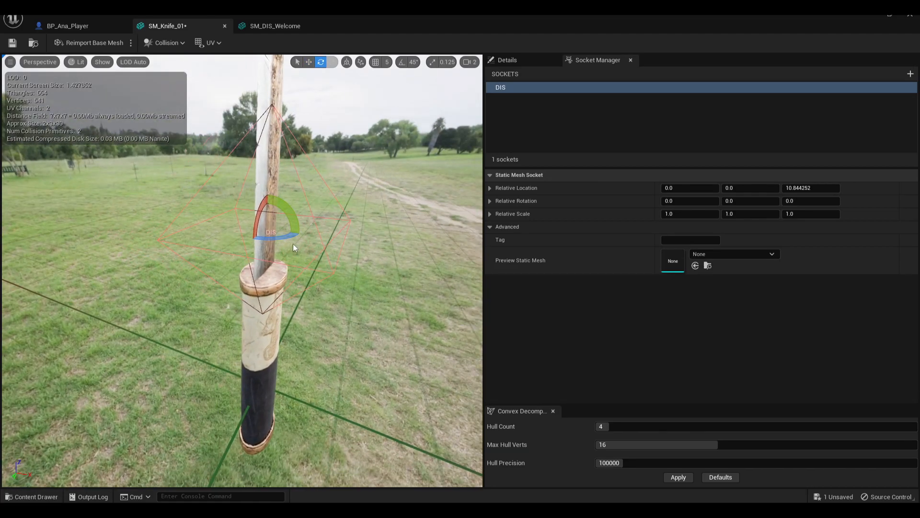
left_click_drag(289, 215, 304, 249)
key("w")
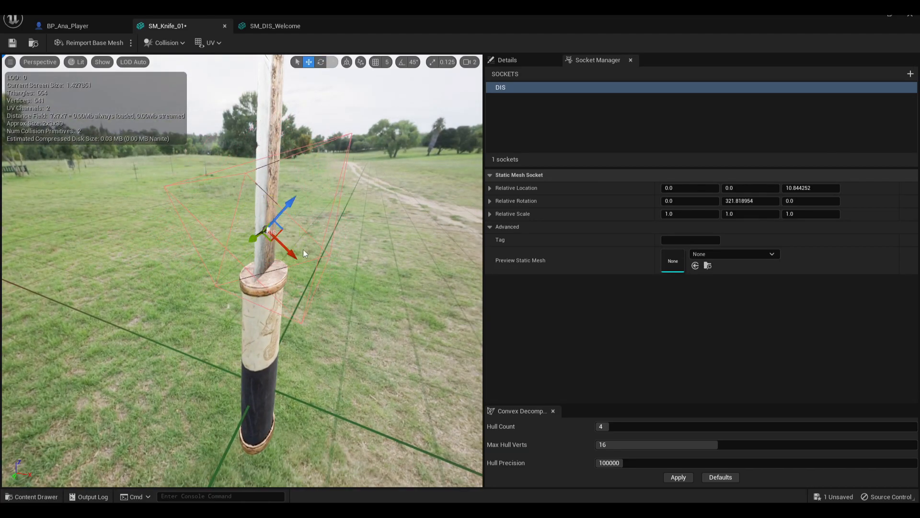
key("d")
right_click_drag(318, 364, 241, 301)
key("q")
key("d")
right_click_drag(341, 234, 249, 259)
key("ctrl+z")
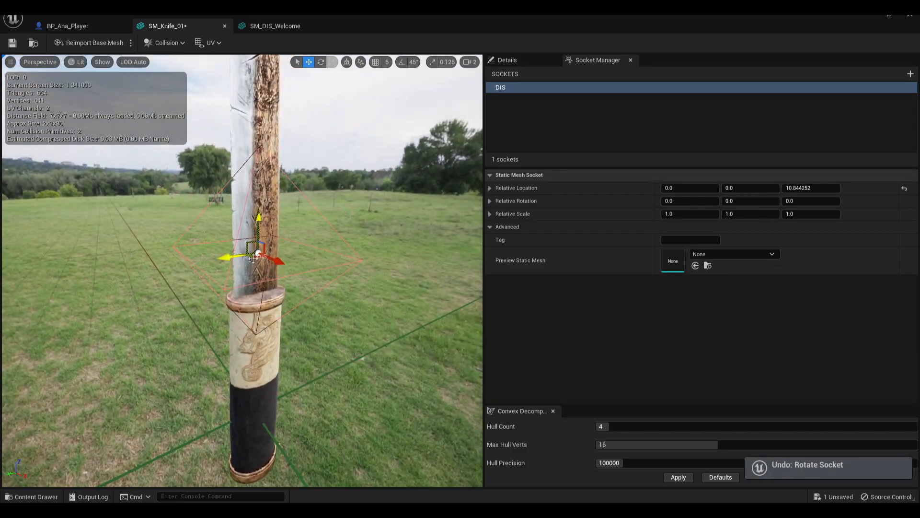
Save the knife mesh and add a second socket named DIS_YAW
right_click_drag(311, 306, 287, 306)
right_click_drag(376, 361, 347, 366)
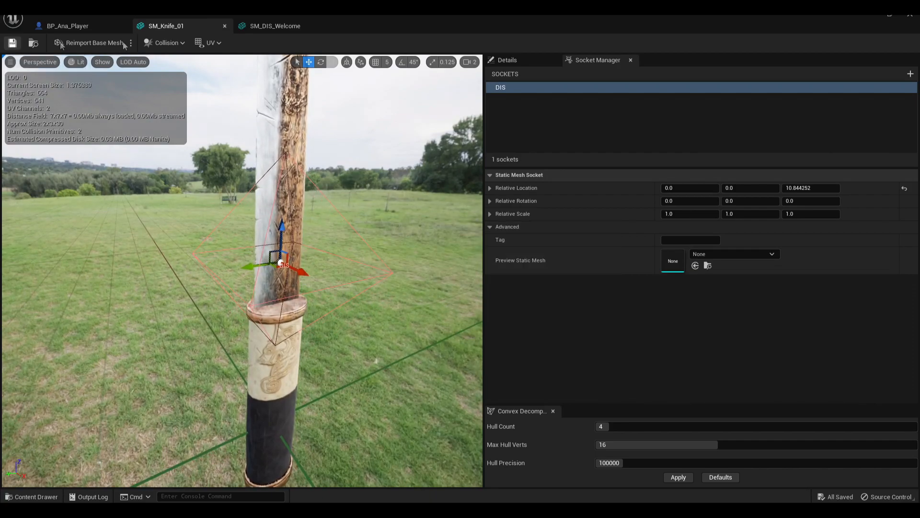
left_click(908, 75)
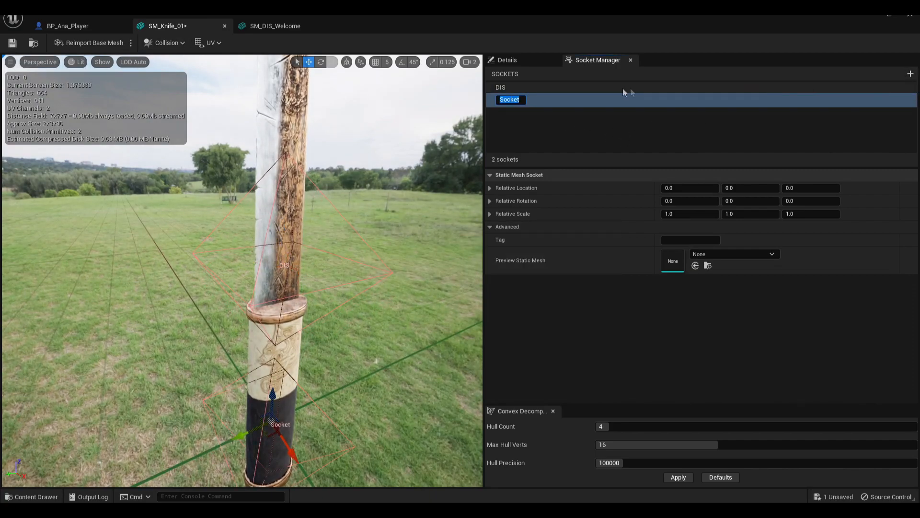
type("DIS")
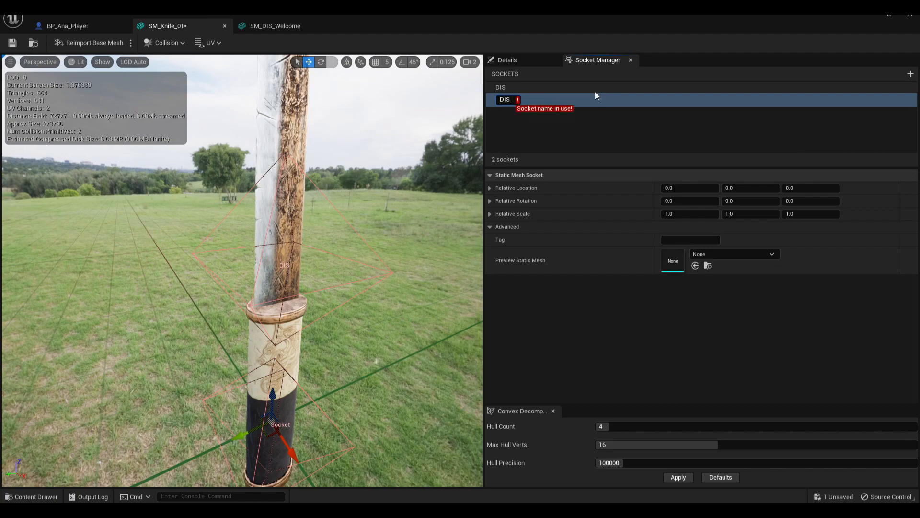
type("_YAW")
key("Return")
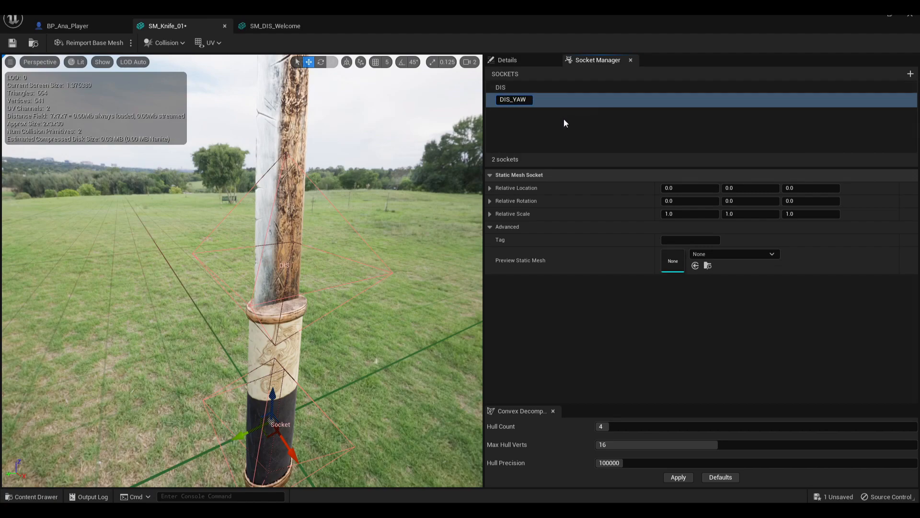
left_click(560, 130)
left_click(529, 98)
Move the DIS_YAW socket off to the side of the knife, to Y about 6.64 and Z about 6.29
right_click_drag(293, 353, 284, 362)
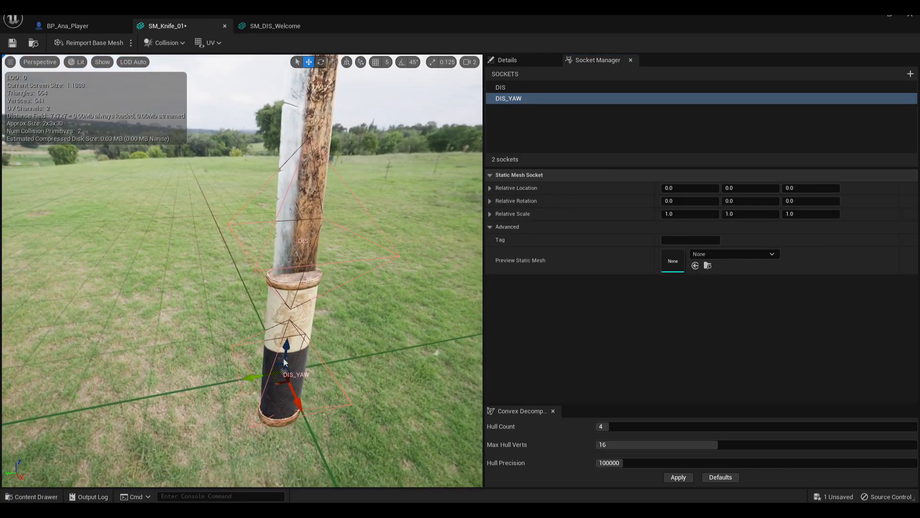
left_click_drag(284, 349, 286, 280)
left_click_drag(259, 309, 159, 323)
mouse_move(192, 316)
right_mouse_down()
mouse_move(214, 312)
mouse_move(185, 319)
right_mouse_up()
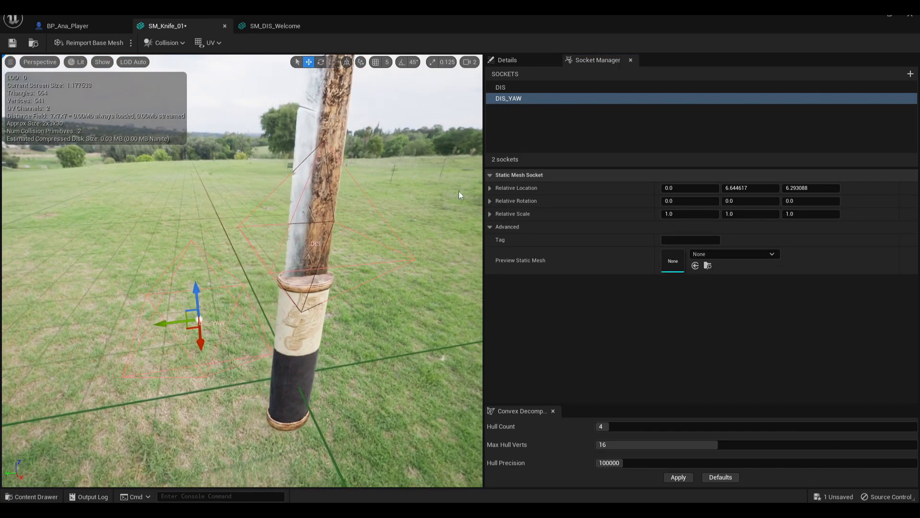
Add a third socket named DIS_PITCH to the knife mesh
left_click(910, 74)
type("DIS")
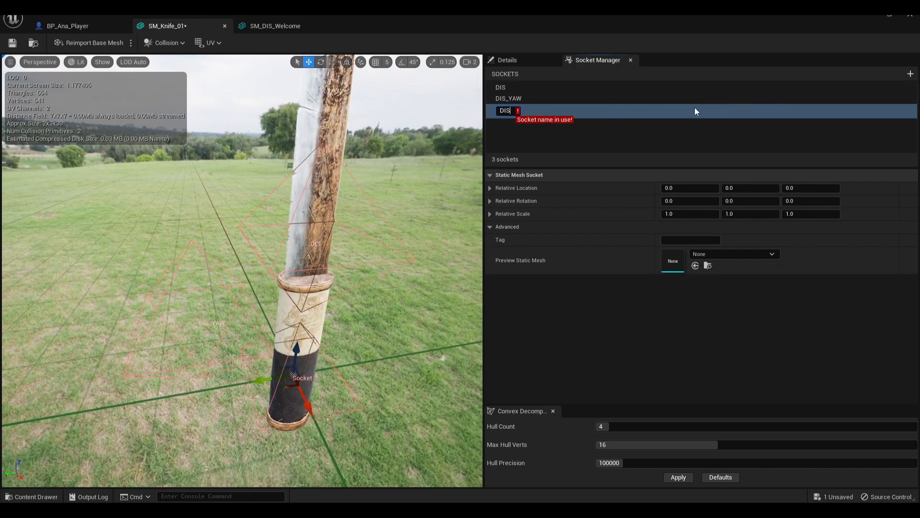
type("_")
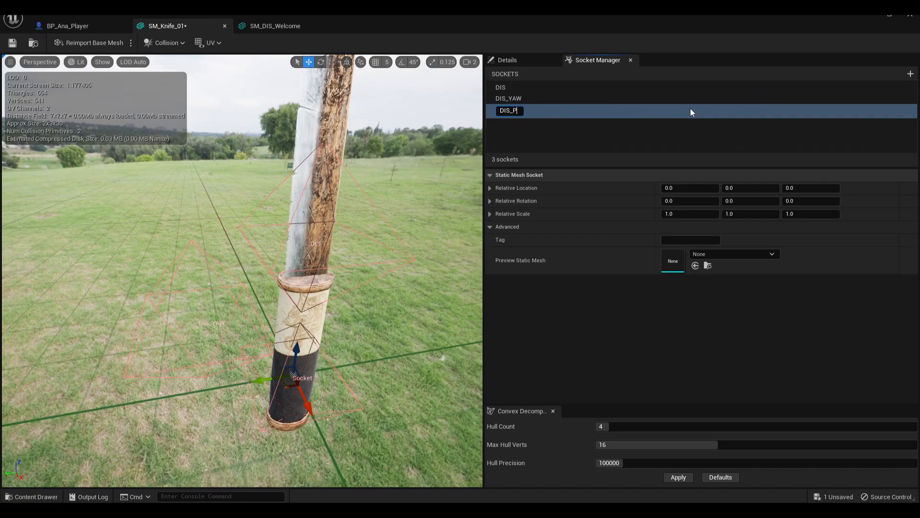
type("PITCH")
key("Return")
Raise the DIS_PITCH socket along Z to about 3.77, onto the knife handle, and save the mesh
right_click_drag(287, 362, 286, 362)
left_click_drag(287, 360, 292, 321)
right_click_drag(390, 258, 370, 250)
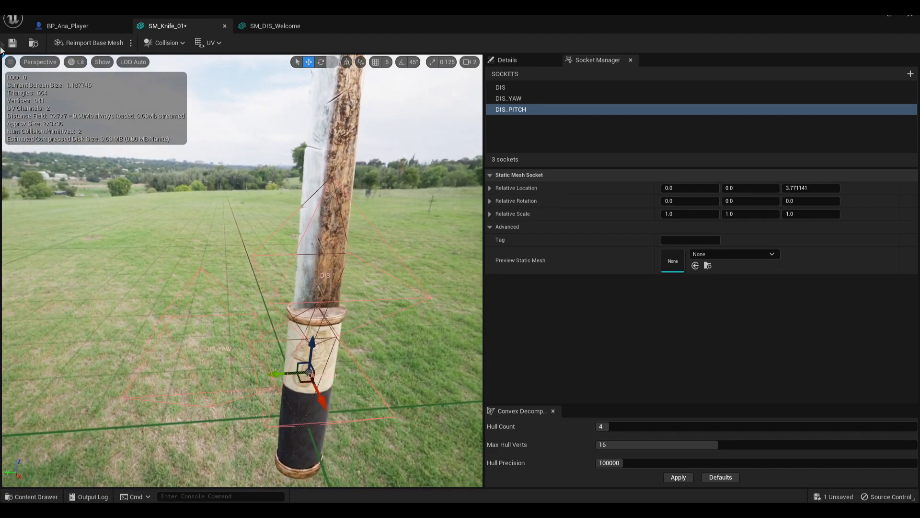
left_click(12, 42)
Try rotating the DIS_PITCH socket freely around Z, and undo the rotation
right_click_drag(215, 192, 206, 202)
left_click(530, 97)
right_click_drag(251, 286, 225, 301)
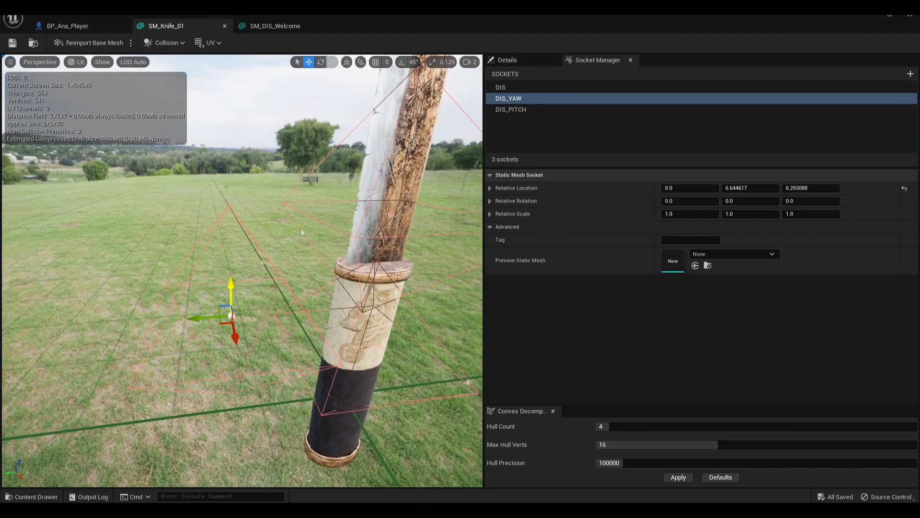
left_click(520, 109)
right_click_drag(314, 338, 311, 335)
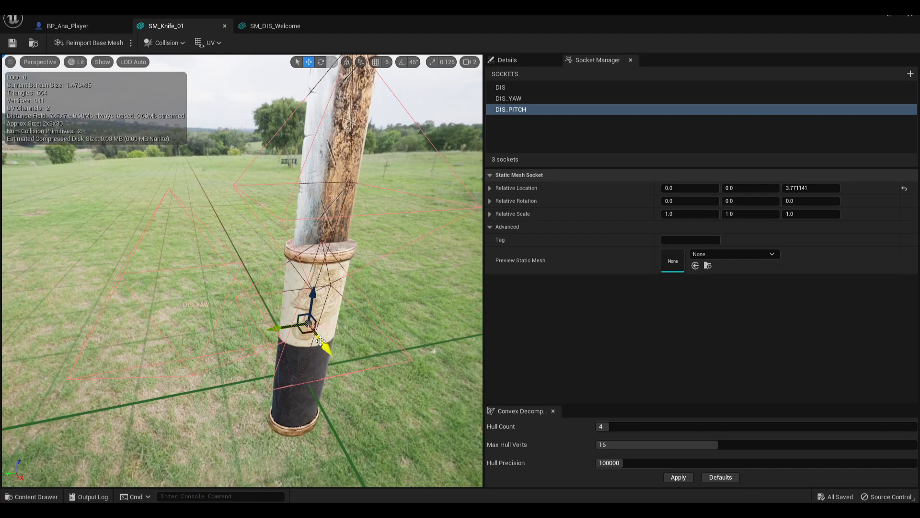
right_click_drag(245, 311, 334, 348)
key("e")
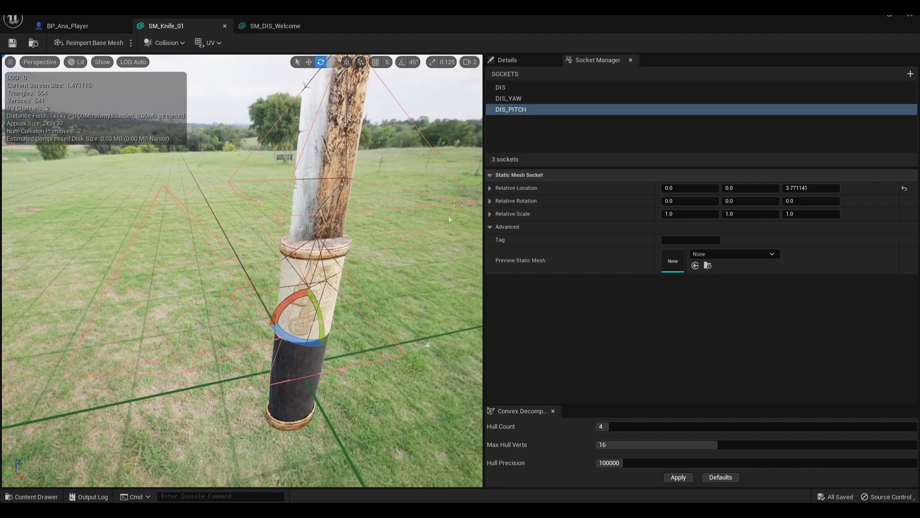
mouse_move(293, 343)
right_mouse_down()
mouse_move(307, 342)
mouse_move(293, 343)
right_mouse_up()
left_click_drag(293, 343, 331, 335)
key("ctrl+z")
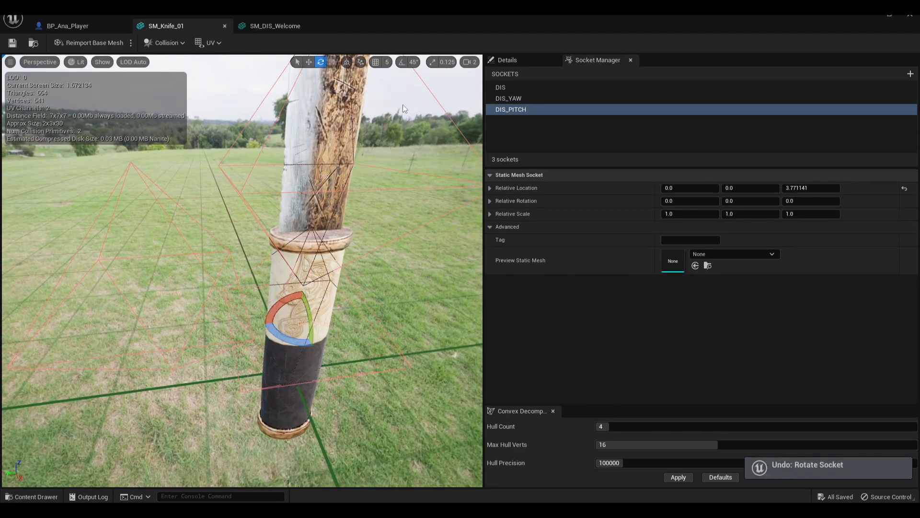
Turn on 45° rotation snapping and rotate the DIS_PITCH socket to 270° around Z
key("w")
left_click(403, 62)
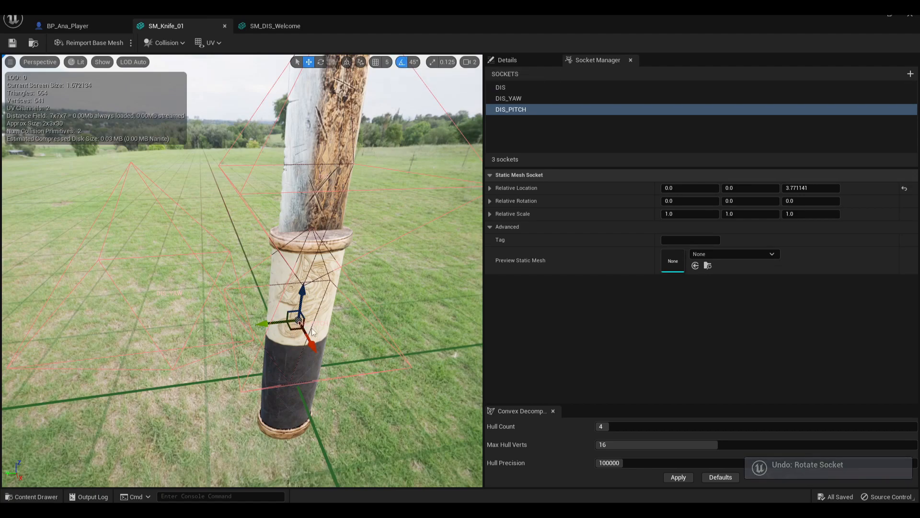
key("e")
mouse_move(249, 341)
right_mouse_down()
mouse_move(258, 337)
mouse_move(250, 341)
right_mouse_up()
left_click_drag(249, 340, 293, 325)
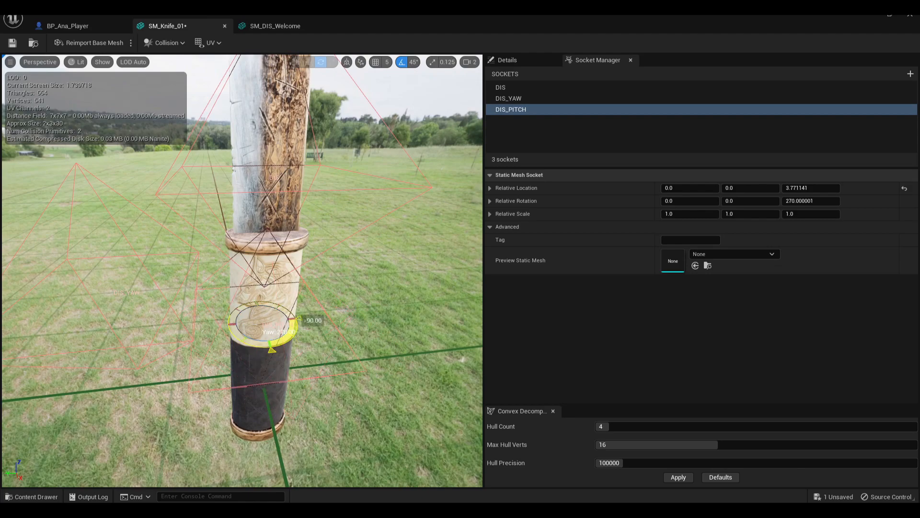
key("w")
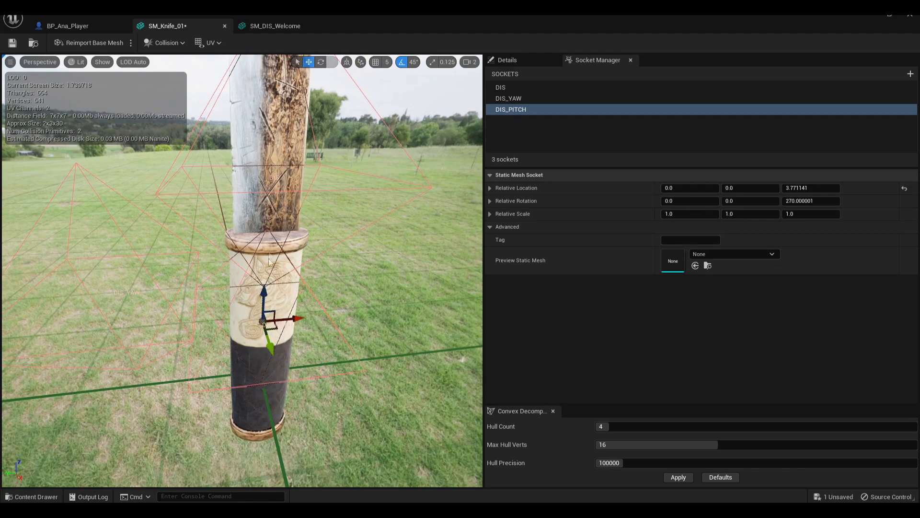
Move the DIS_YAW socket farther from the knife, to X about -5.89 and Y about 15.81
right_click_drag(263, 320, 275, 325)
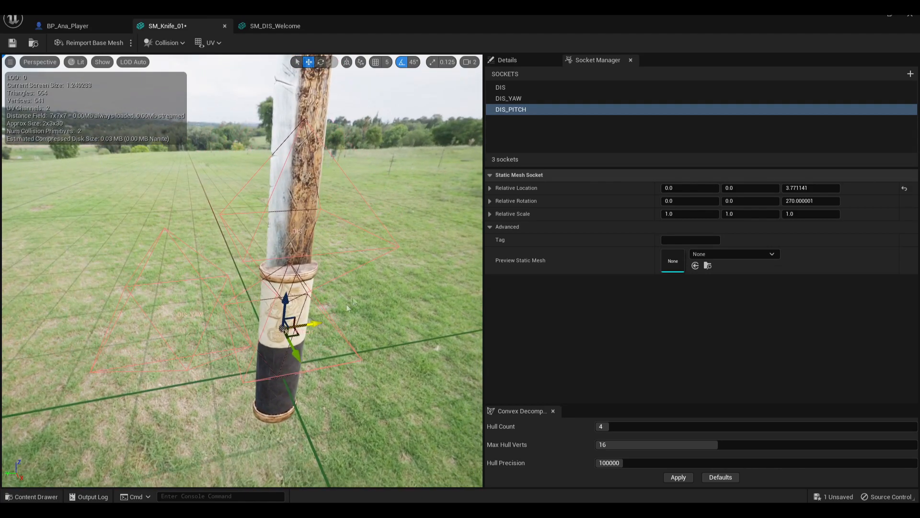
right_click_drag(355, 330, 218, 311)
left_click(506, 99)
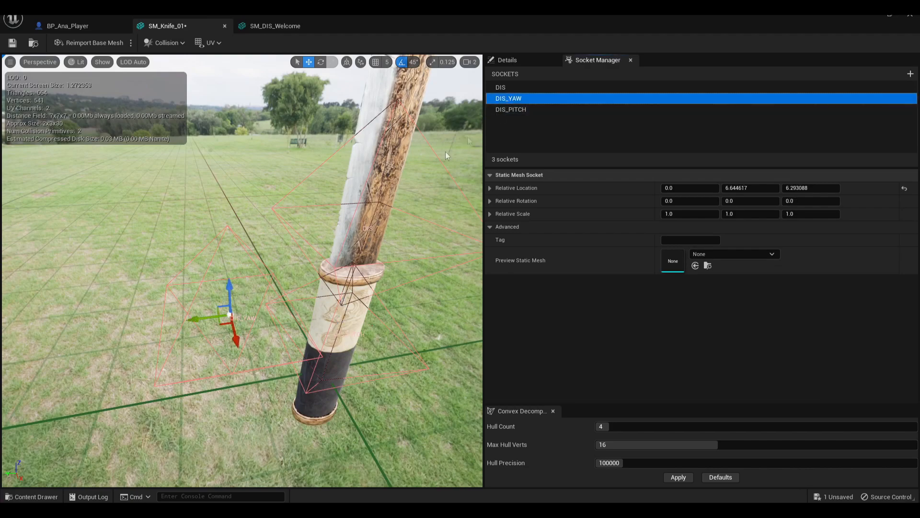
right_click_drag(282, 269, 274, 271)
right_click_drag(217, 245, 203, 250)
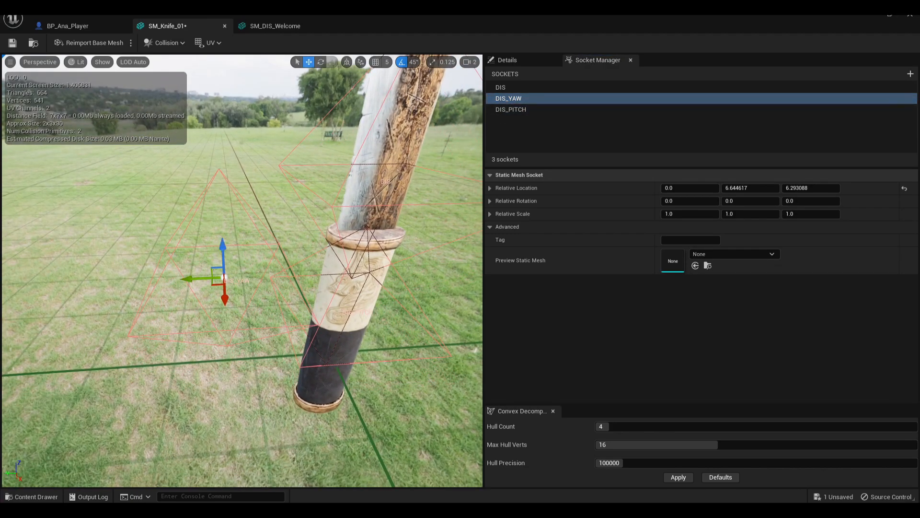
right_click_drag(203, 250, 234, 242)
left_click_drag(199, 293, 76, 238)
Move the DIS_PITCH socket away from the knife to Y about 16.97 and deselect it
left_click(514, 111)
mouse_move(441, 320)
right_mouse_down()
mouse_move(424, 316)
mouse_move(441, 320)
right_mouse_up()
left_click_drag(441, 320, 200, 287)
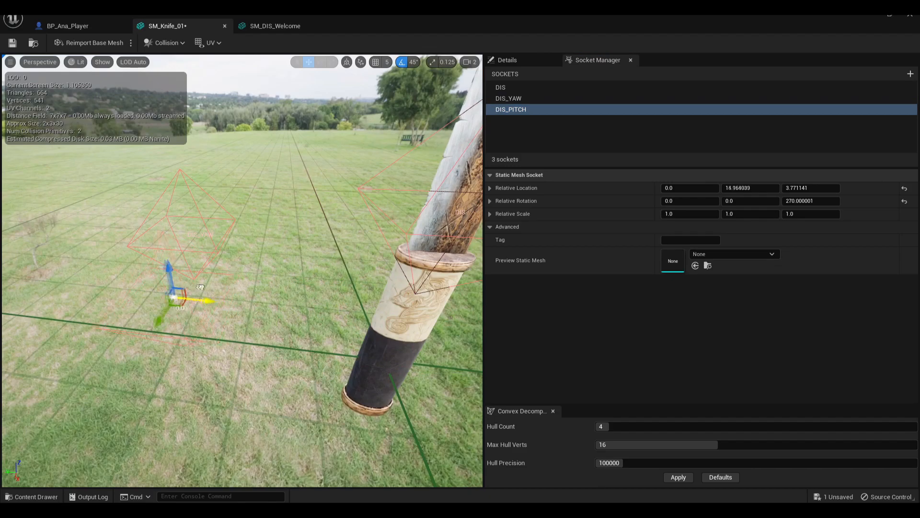
right_click_drag(220, 289, 264, 244)
left_click(220, 289)
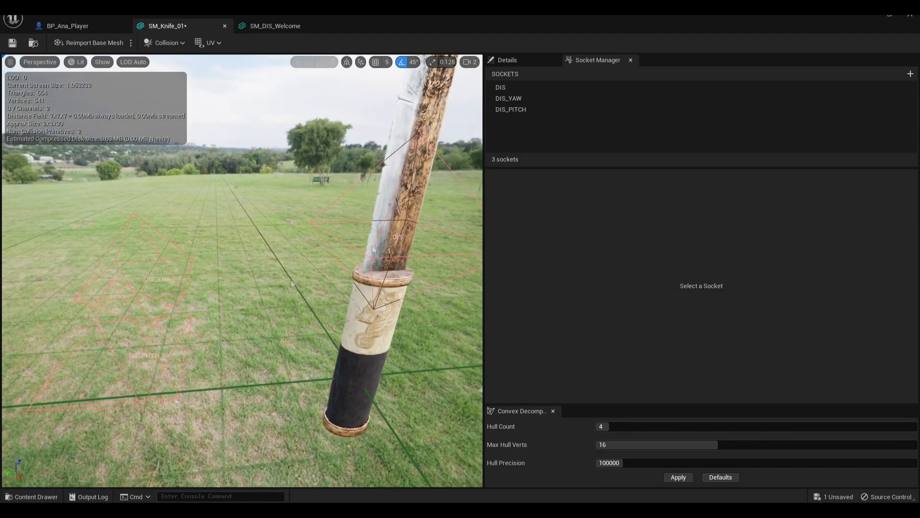
Try rotating the DIS_YAW socket to demonstrate its rotation axis
left_click(517, 101)
right_click_drag(165, 235, 137, 234)
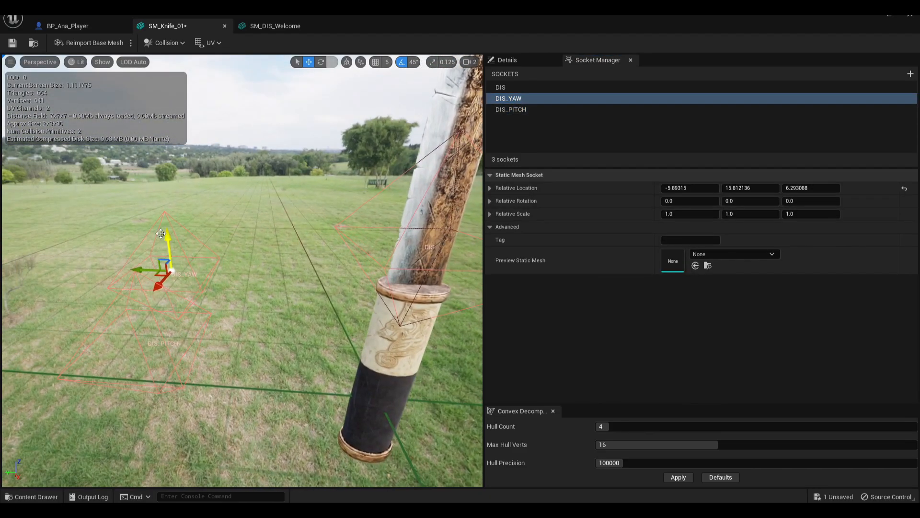
left_click_drag(185, 226, 186, 226)
right_click_drag(225, 271, 197, 267)
key("e")
left_click_drag(194, 241, 197, 244)
key("w")
right_click_drag(284, 213, 294, 218)
key("e")
left_click_drag(194, 240, 195, 241)
key("w")
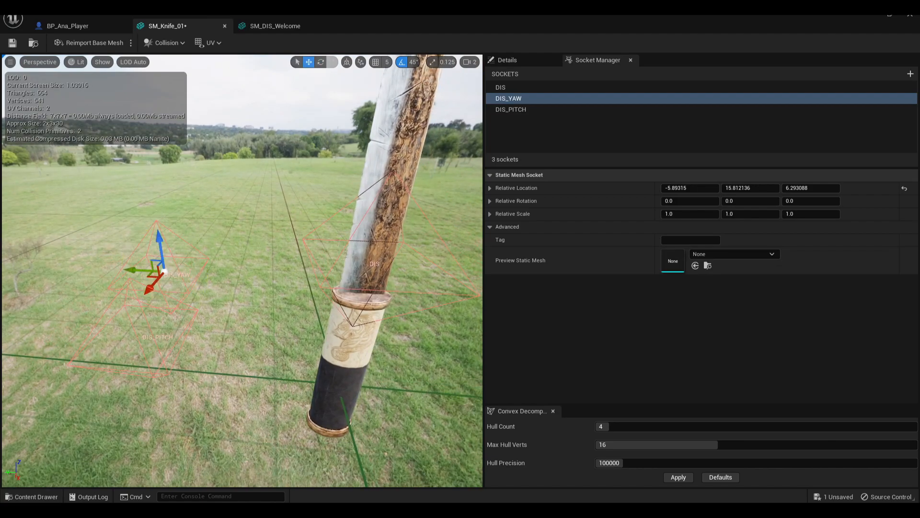
Save the knife mesh and go through its DIS_PITCH, DIS_YAW and DIS sockets
right_click_drag(195, 193, 195, 193)
left_click(13, 43)
right_click_drag(302, 188, 307, 186)
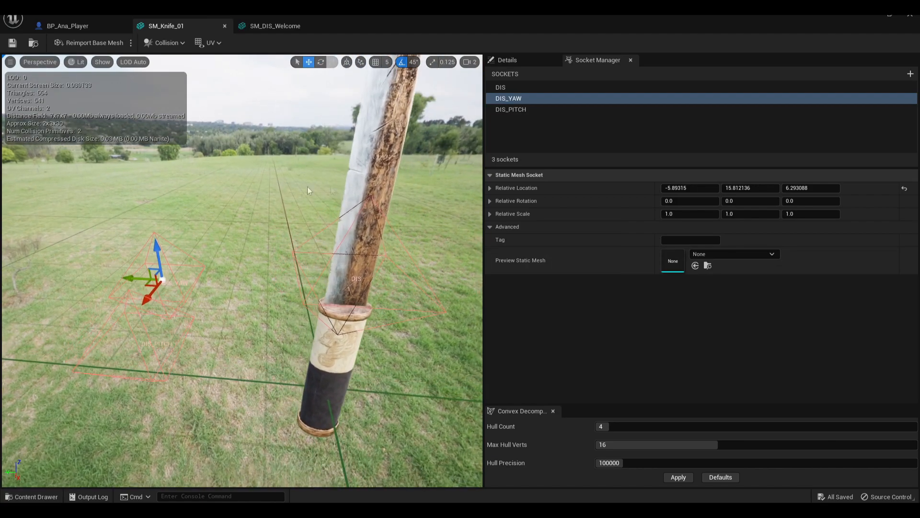
left_click(518, 109)
left_click(510, 97)
left_click(501, 87)
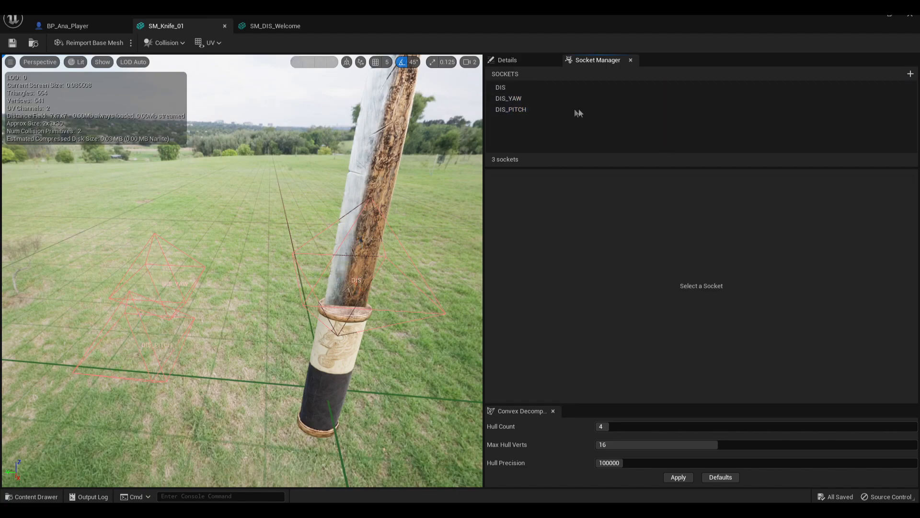
left_click(577, 110)
Add a fourth socket named Wow to the knife mesh
left_click(910, 74)
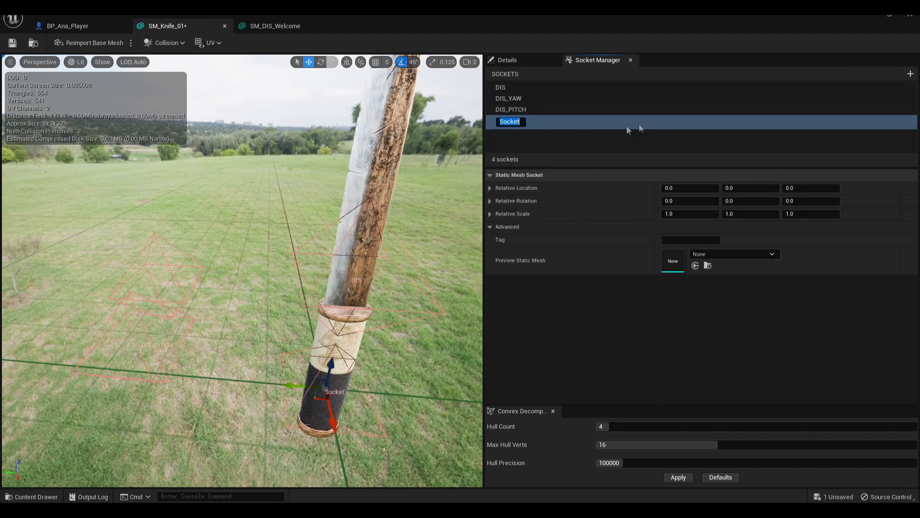
type("Wow")
key("Return")
Move the Wow socket up near the blade's tip, to Y about 0.21 and Z about 23.55
right_click_drag(378, 269, 399, 269)
left_click_drag(309, 372, 337, 213)
right_click_drag(337, 213, 357, 189)
right_click_drag(306, 276, 334, 309)
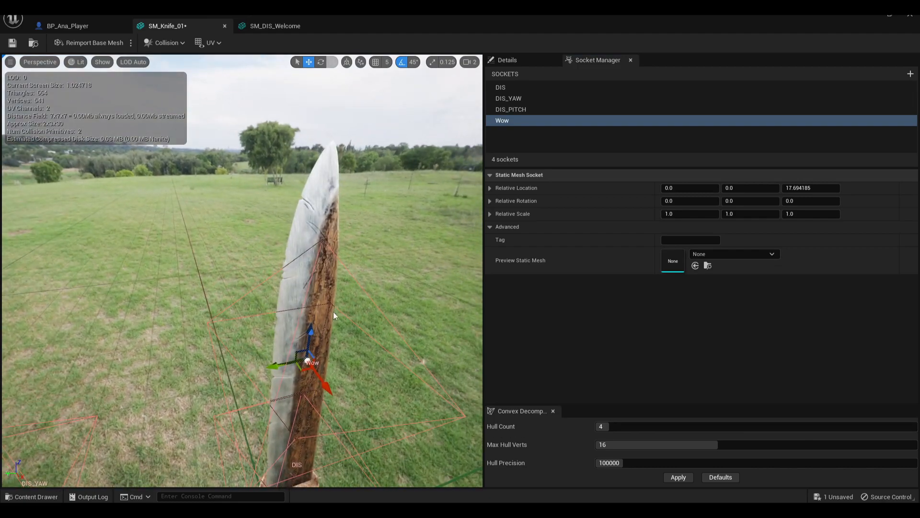
left_click_drag(313, 325, 329, 148)
right_click_drag(328, 149, 281, 243)
left_click_drag(276, 265, 271, 265)
left_click_drag(306, 231, 302, 252)
right_click_drag(302, 252, 317, 257)
With rotation snapping off, shift the Wow socket to X about -0.19, Y about 0.42, rotate it to about 41.4° around Z, and save the mesh
left_click(401, 62)
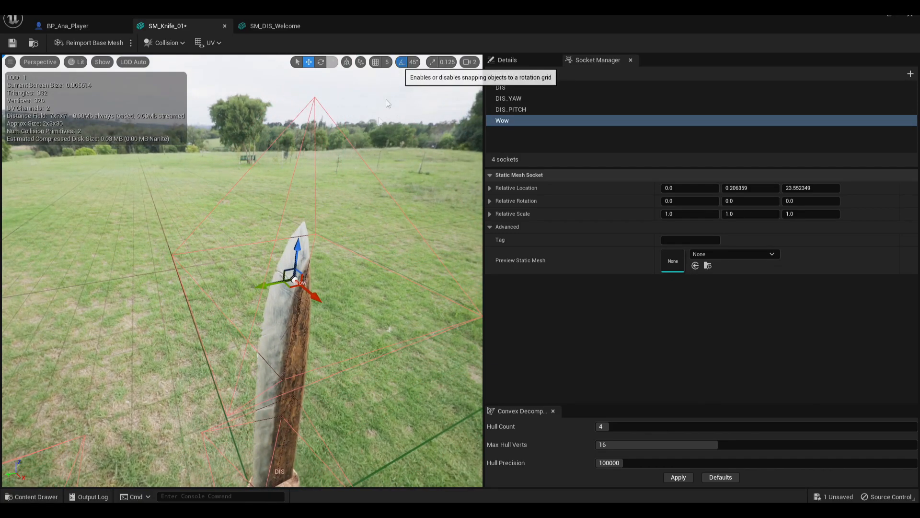
right_click_drag(386, 99, 393, 106)
mouse_move(316, 269)
right_mouse_down()
mouse_move(330, 272)
mouse_move(317, 269)
right_mouse_up()
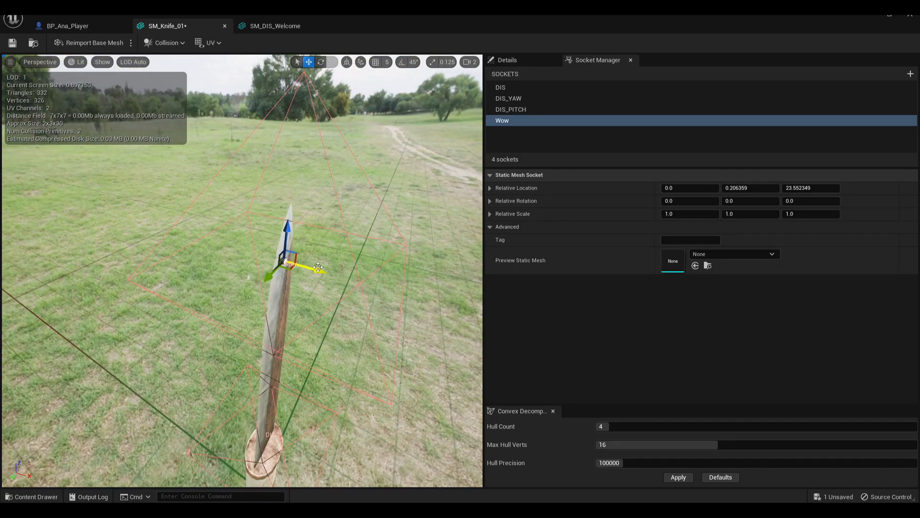
right_click_drag(329, 308, 196, 271)
right_click_drag(244, 239, 345, 224)
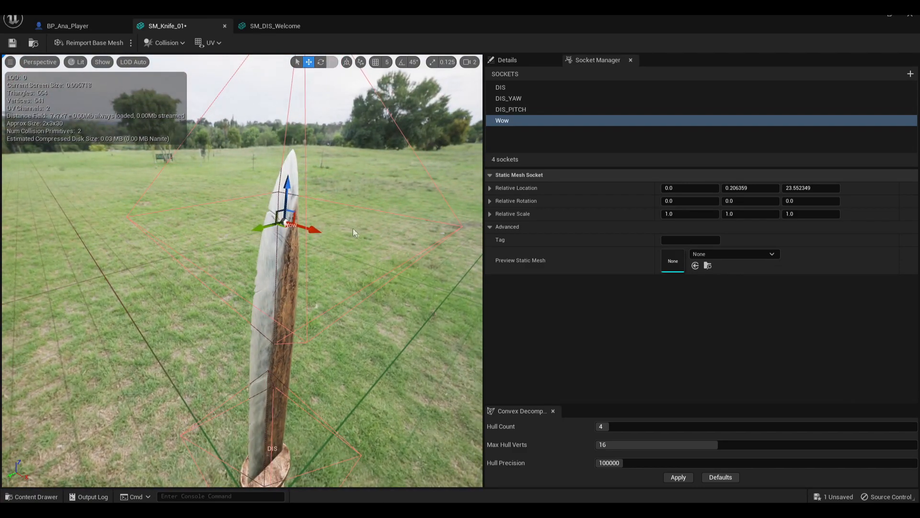
left_click_drag(274, 227, 246, 221)
right_click_drag(246, 220, 291, 175)
key("q")
key("e")
right_click_drag(349, 317, 317, 341)
key("d")
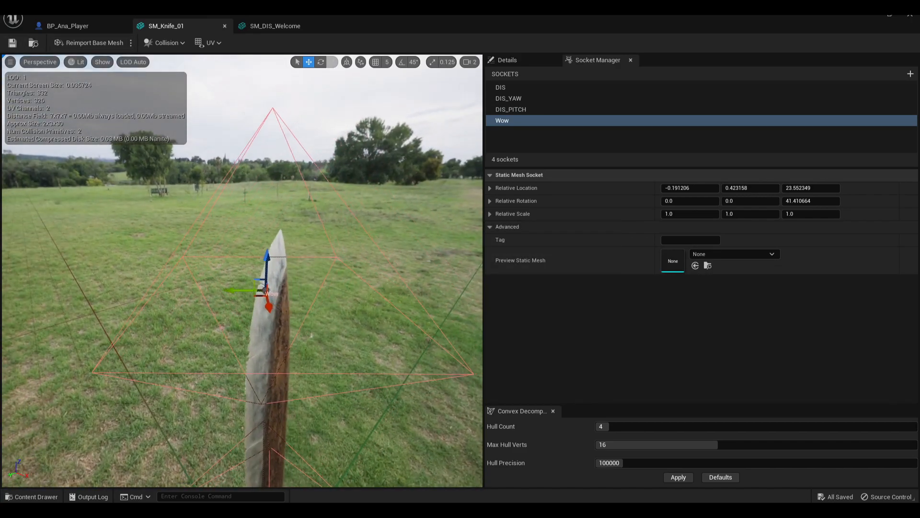
In BP_Ana_Player, add a new element to the DIS component's Static Meshes settings and expand it
left_click(67, 26)
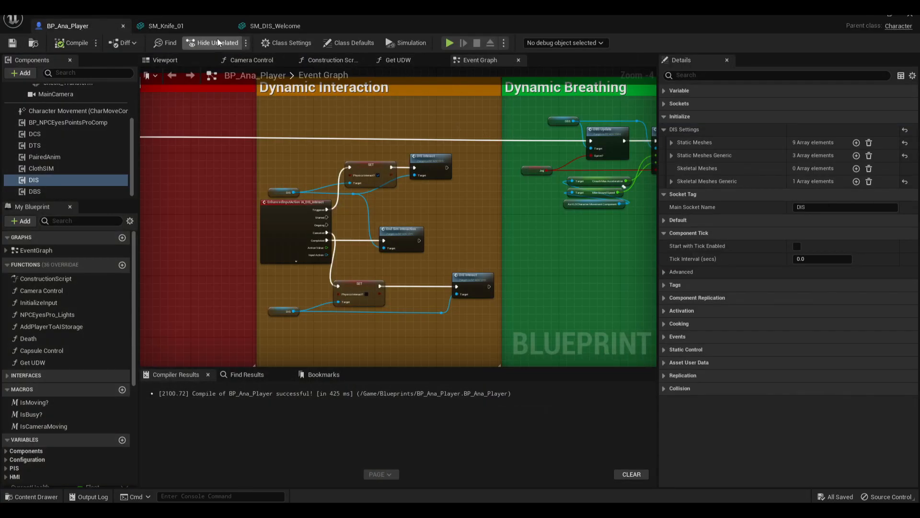
left_click(158, 26)
left_click(29, 44)
left_click(66, 25)
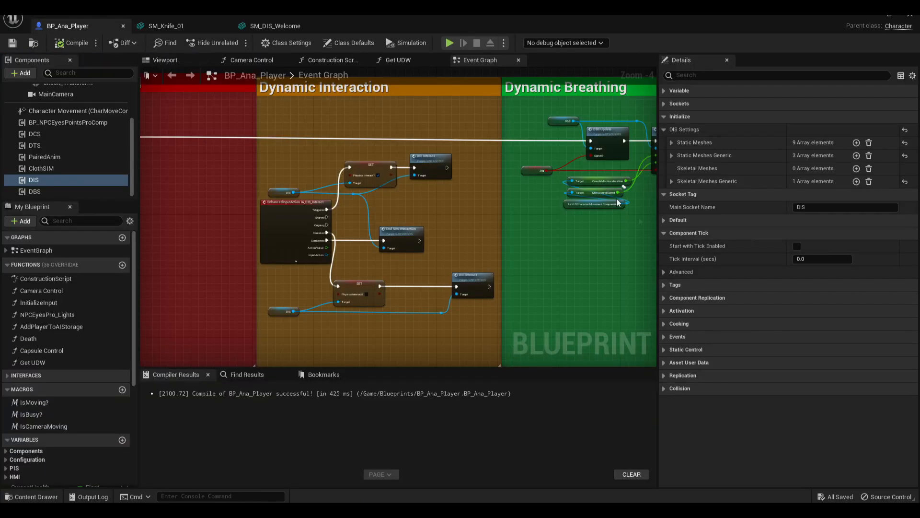
left_click(671, 142)
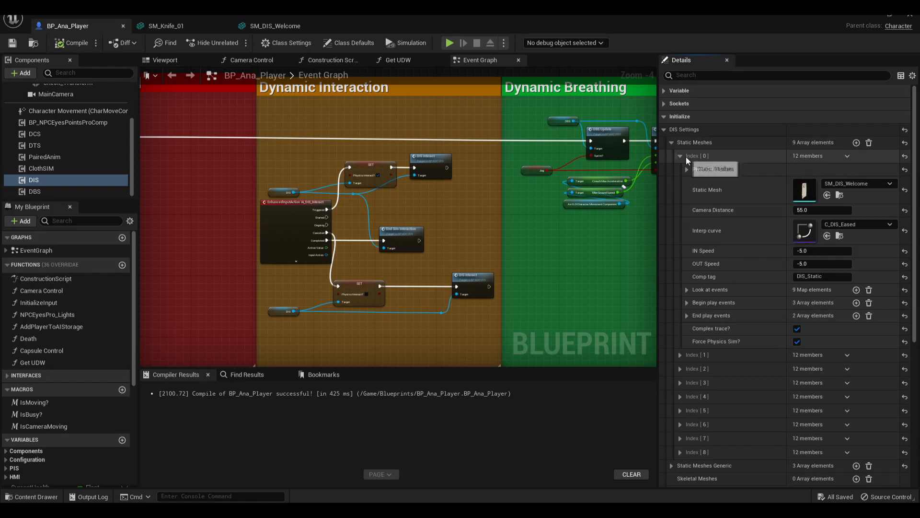
left_click(680, 156)
left_click(855, 142)
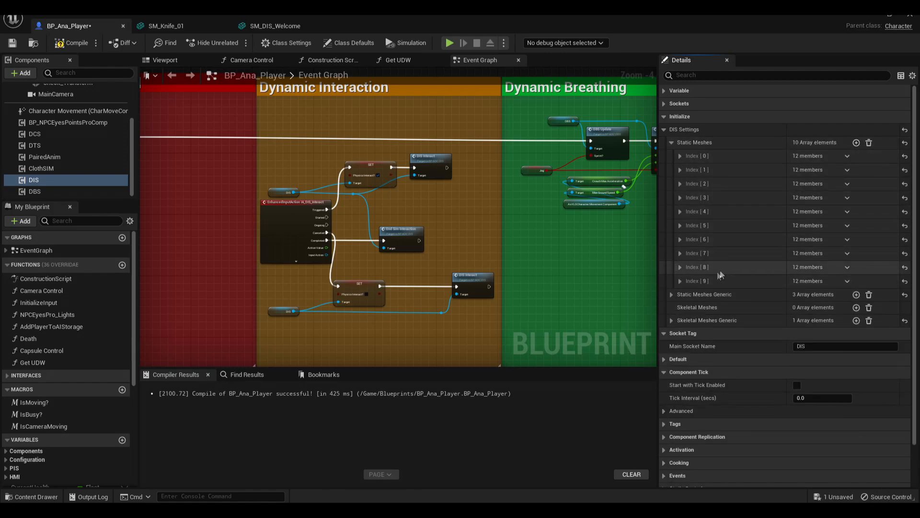
left_click(679, 281)
scroll(730, 287, "down", 3)
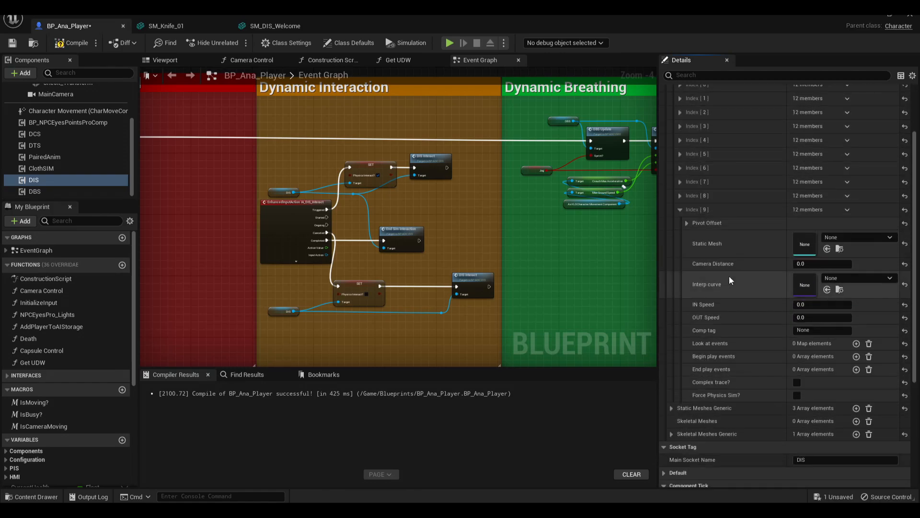
Expand the new element's Pivot Offset and assign SM_Knife_01 as its static mesh
left_click(686, 223)
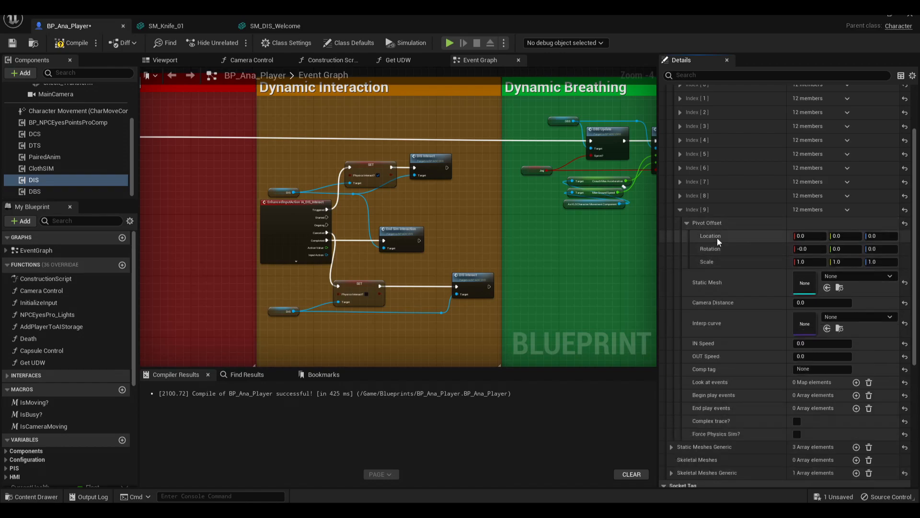
left_click(690, 223)
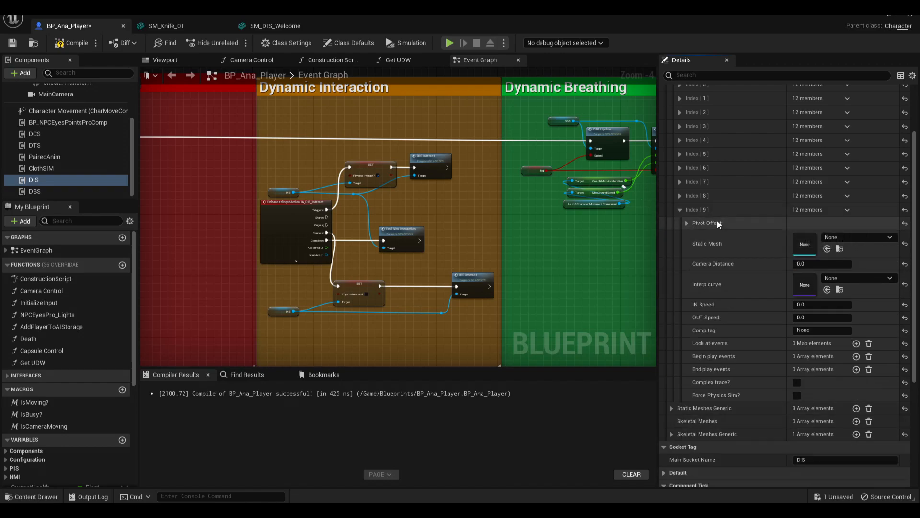
left_click(686, 224)
left_click(189, 24)
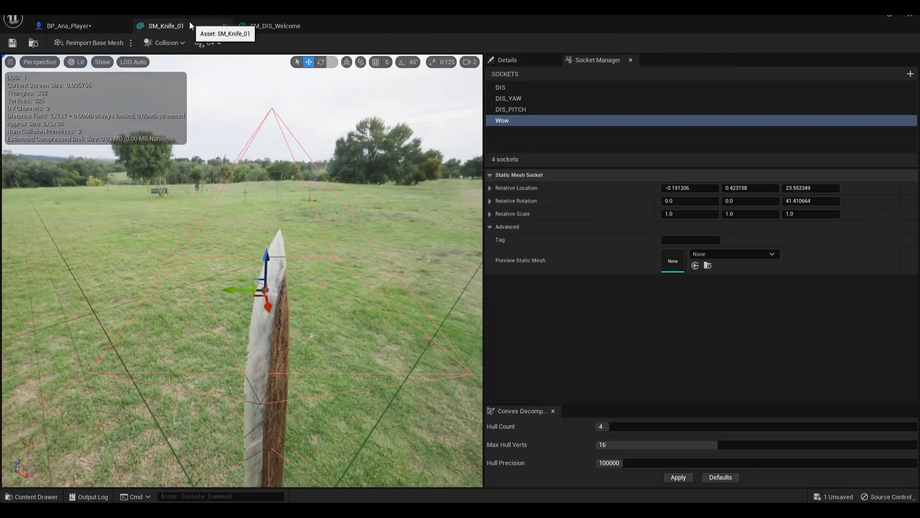
left_click(83, 28)
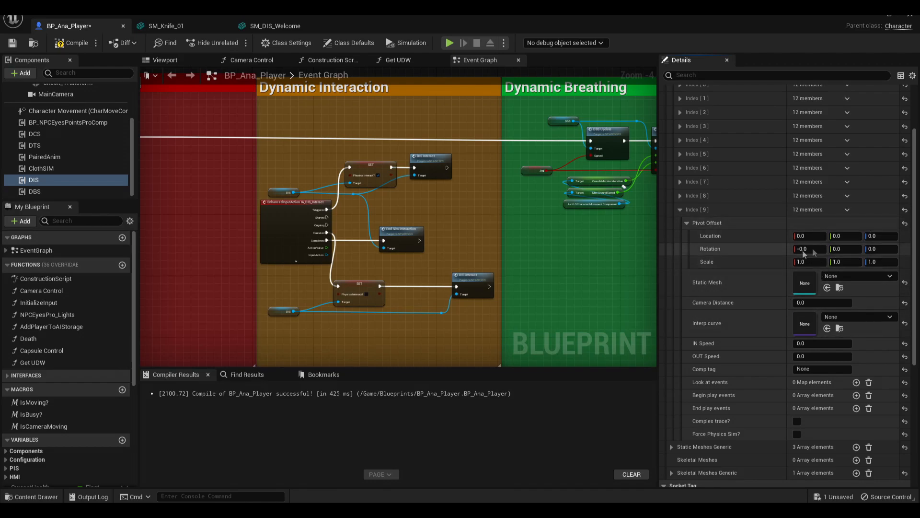
scroll(760, 279, "down", 1)
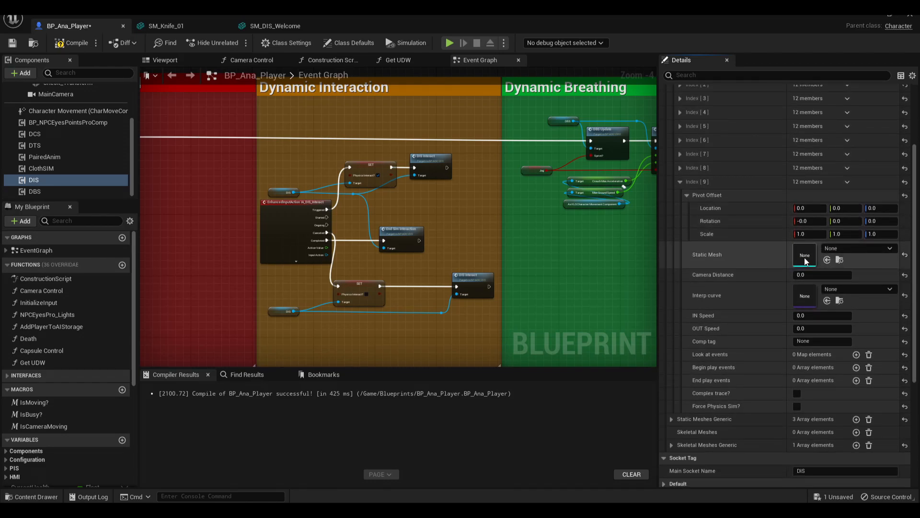
left_click(827, 260)
scroll(767, 261, "down", 1)
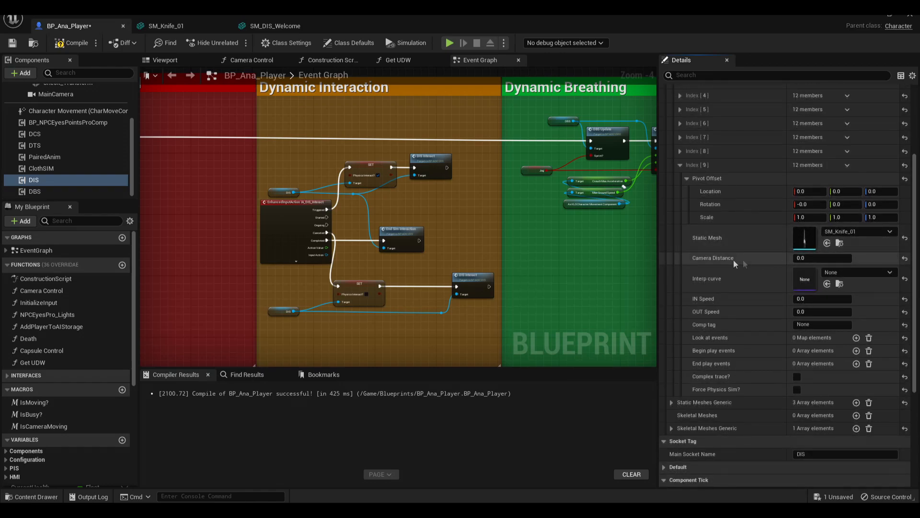
Set the knife entry's camera distance to 45 and its interp curve to C_DIS_Eased
left_click(816, 258)
scroll(816, 259, "down", 1)
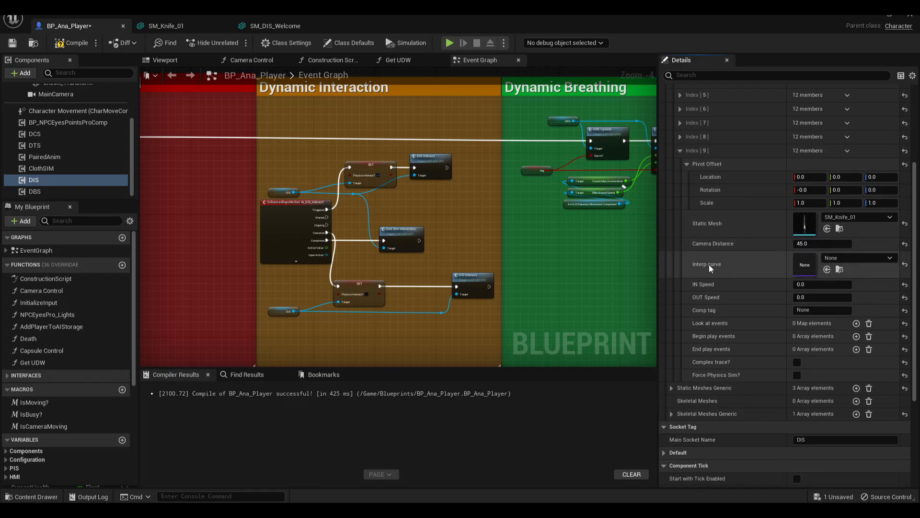
left_click(845, 263)
type("eased")
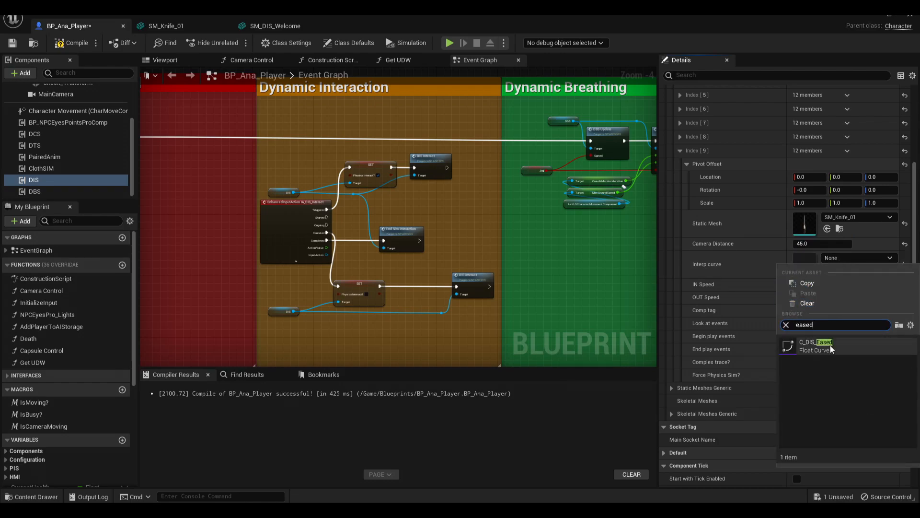
left_click(830, 347)
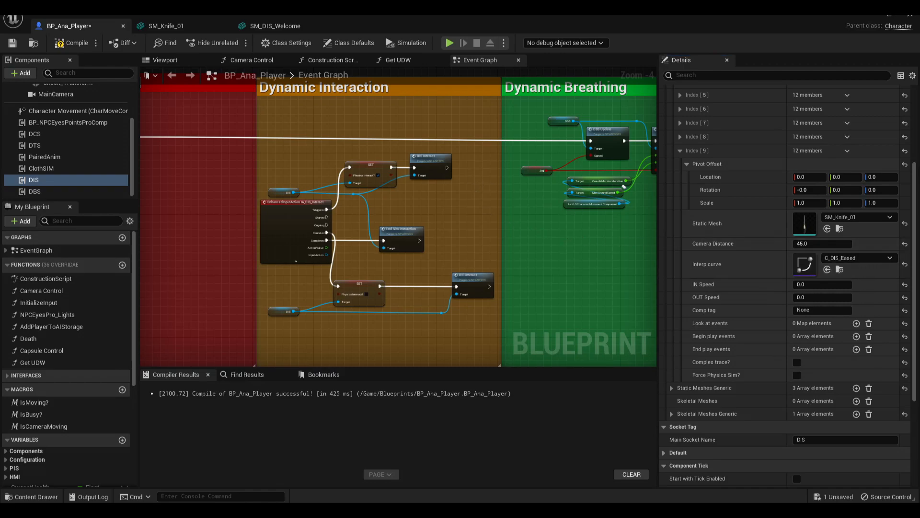
Open the C_DIS_Eased curve, examine its keys and shape, and close it
double_click(574, 105)
scroll(467, 186, "down", 1)
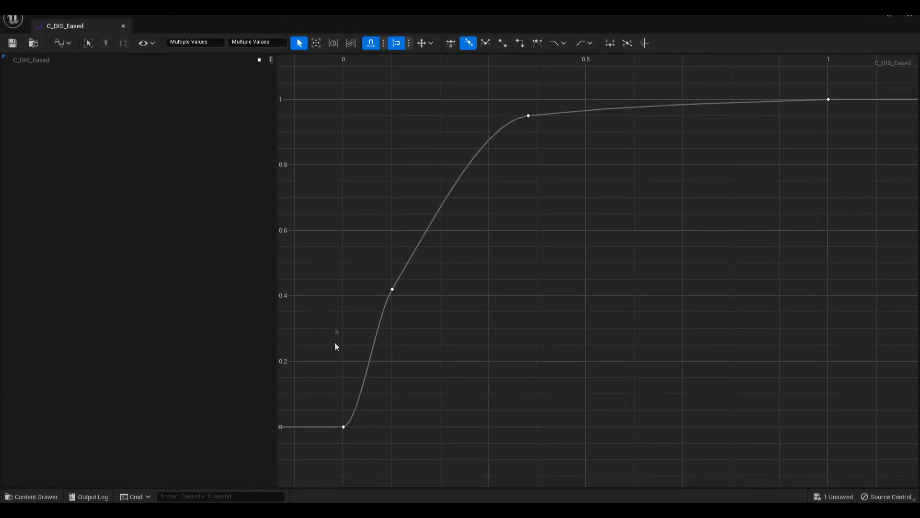
left_click_drag(384, 462, 331, 413)
left_click(528, 116)
right_click_drag(468, 135, 478, 146)
left_click(479, 146)
left_click_drag(478, 116, 595, 169)
right_click_drag(790, 98, 676, 124)
left_click_drag(676, 123, 770, 175)
right_click_drag(638, 127, 688, 122)
right_click_drag(286, 160, 397, 168)
left_click(397, 168)
key("ctrl+a")
left_click_drag(400, 110, 273, 136)
left_click(123, 26)
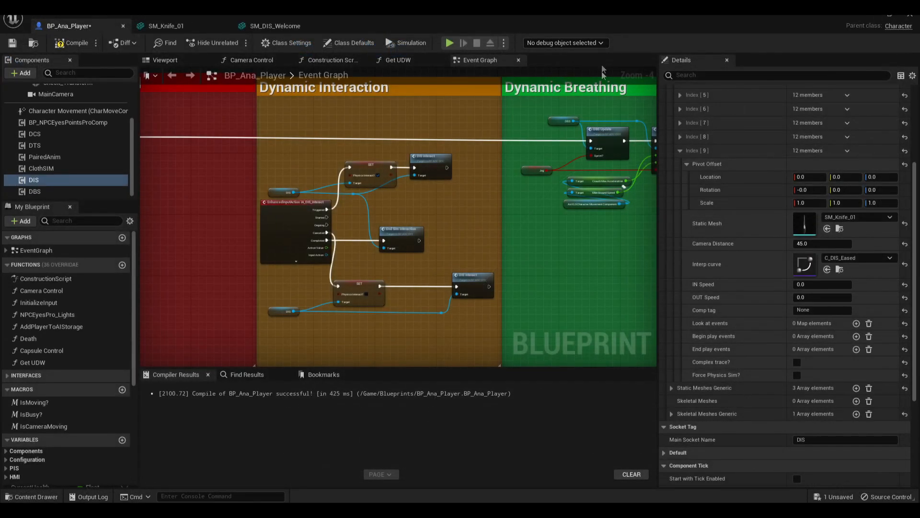
Set the knife entry's IN Speed to about -1.04 and its OUT Speed to about 10.63
scroll(753, 250, "down", 1)
scroll(720, 238, "down", 1)
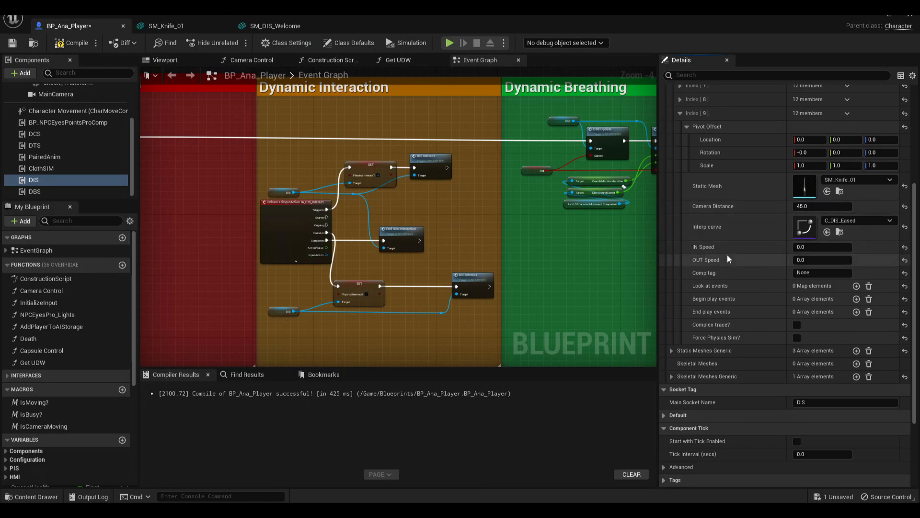
scroll(727, 255, "down", 1)
mouse_move(804, 232)
left_mouse_down()
mouse_move(795, 231)
mouse_move(802, 241)
left_mouse_up()
right_click_drag(775, 245, 775, 245)
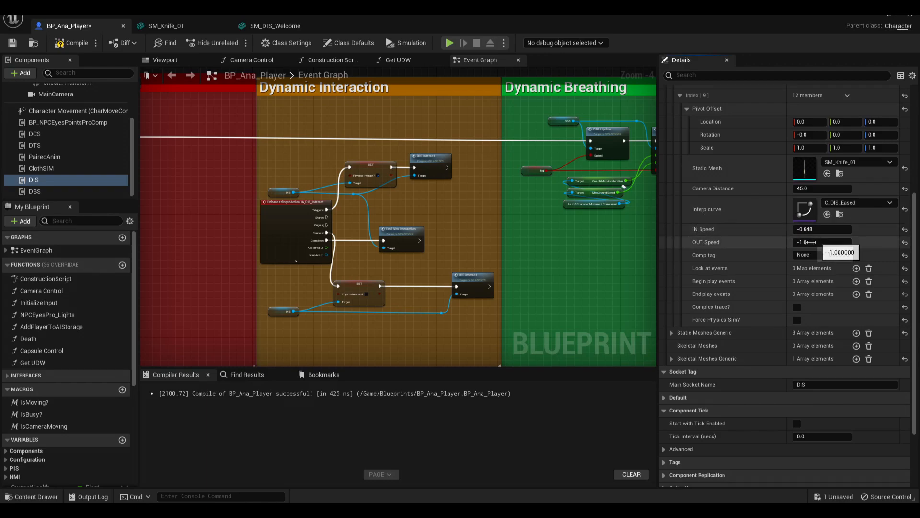
left_click_drag(832, 243, 846, 243)
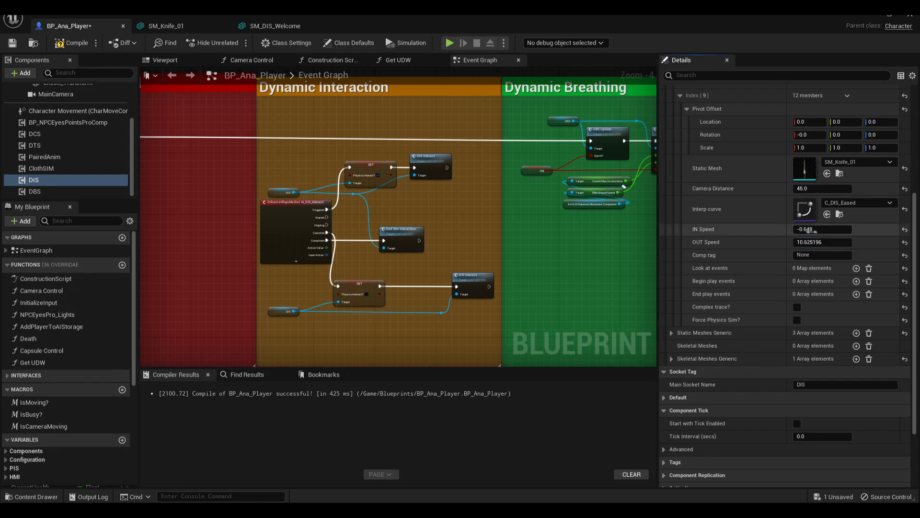
left_click_drag(823, 229, 814, 230)
scroll(738, 242, "down", 1)
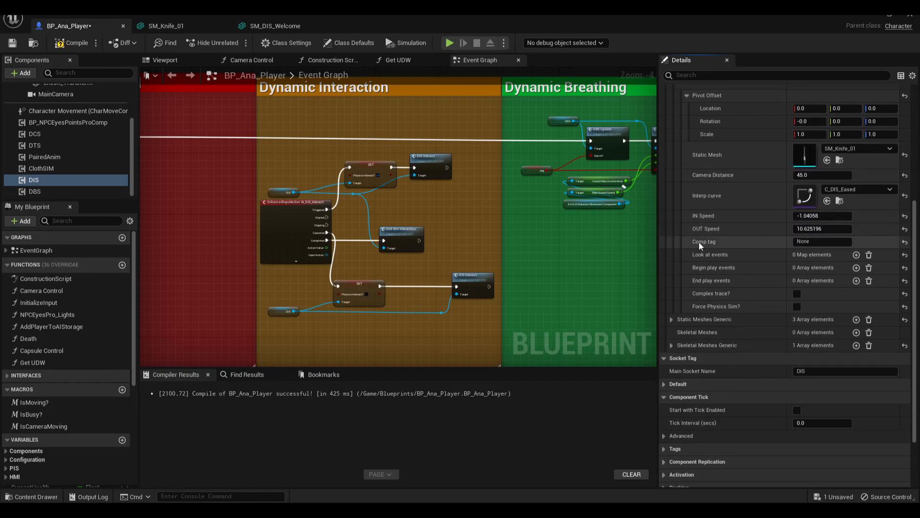
Set the knife entry's Comp tag to RitualKnife
scroll(810, 246, "up", 8)
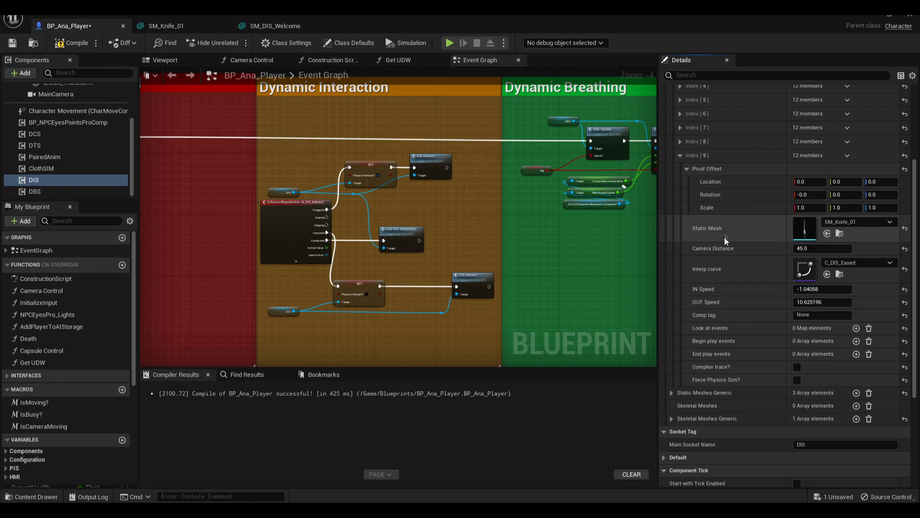
scroll(718, 337, "down", 1)
scroll(717, 336, "down", 3)
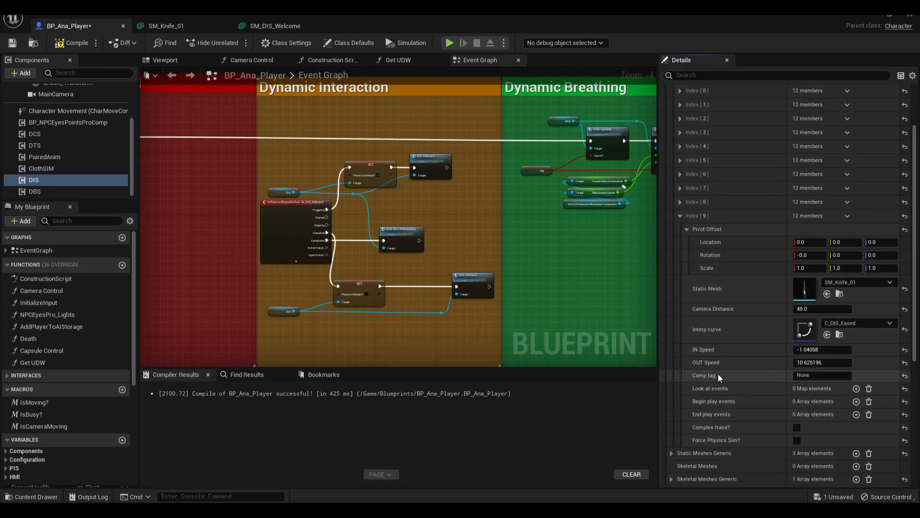
scroll(731, 359, "down", 1)
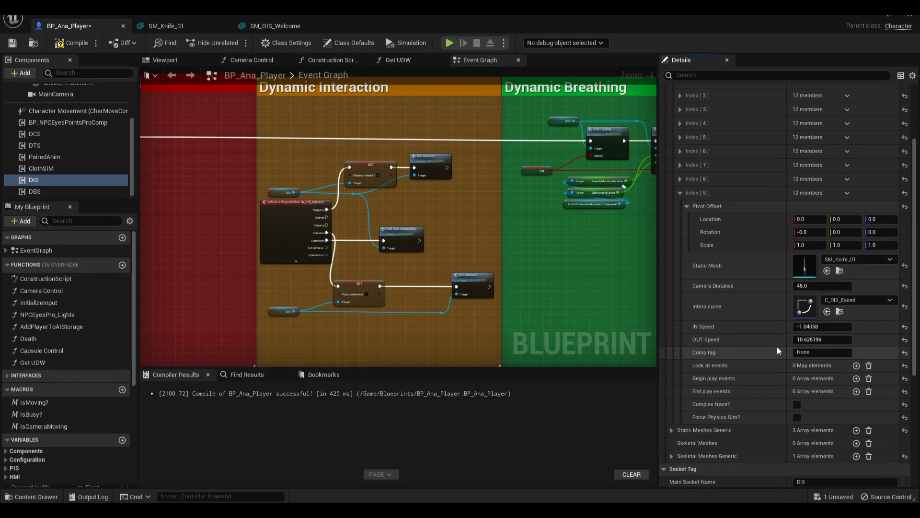
scroll(754, 353, "down", 1)
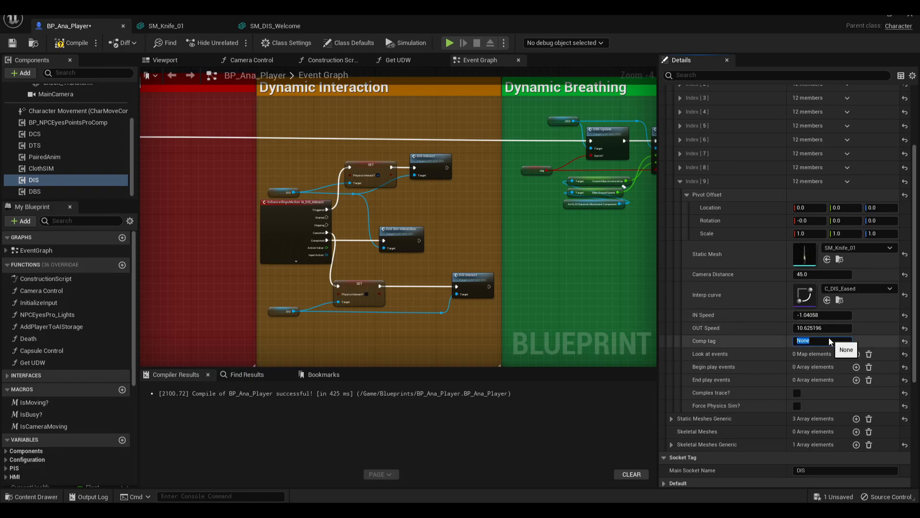
type("RitualK")
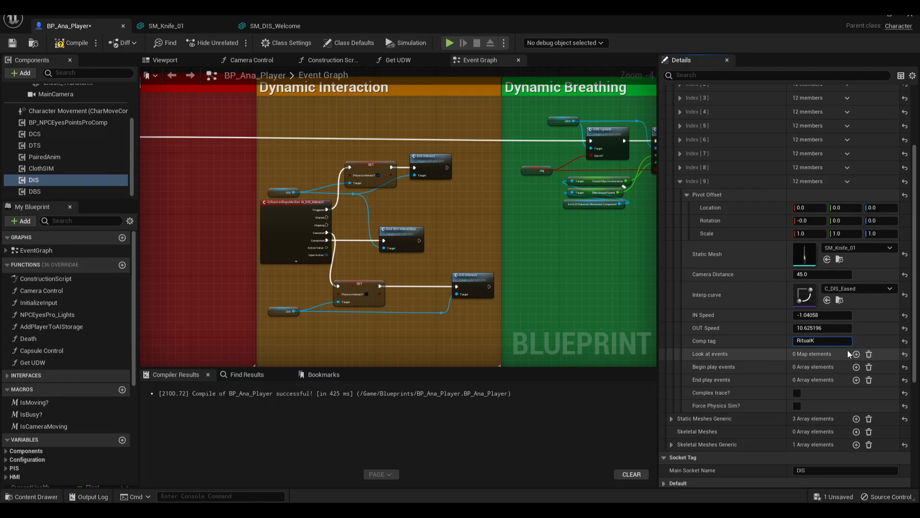
type("nife")
key("Return")
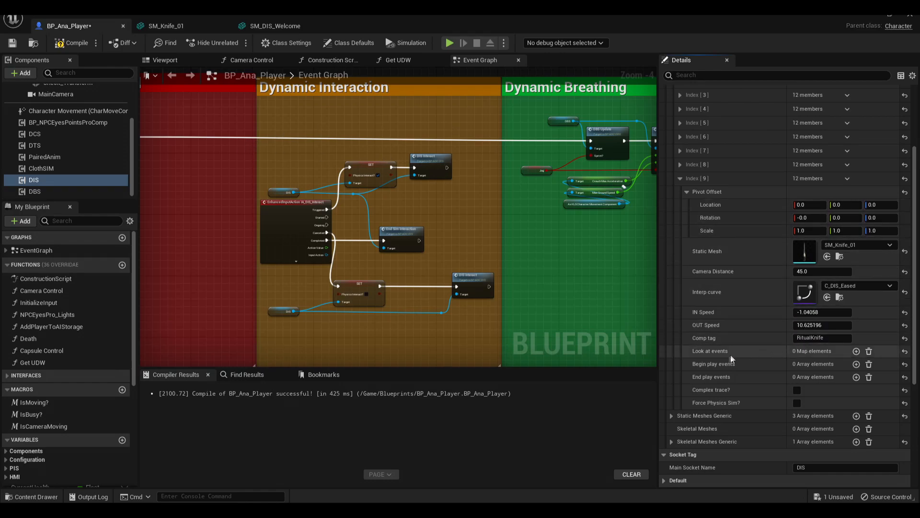
Add a Look at events element to the knife entry with the socket name Wow as its key
left_click(856, 351)
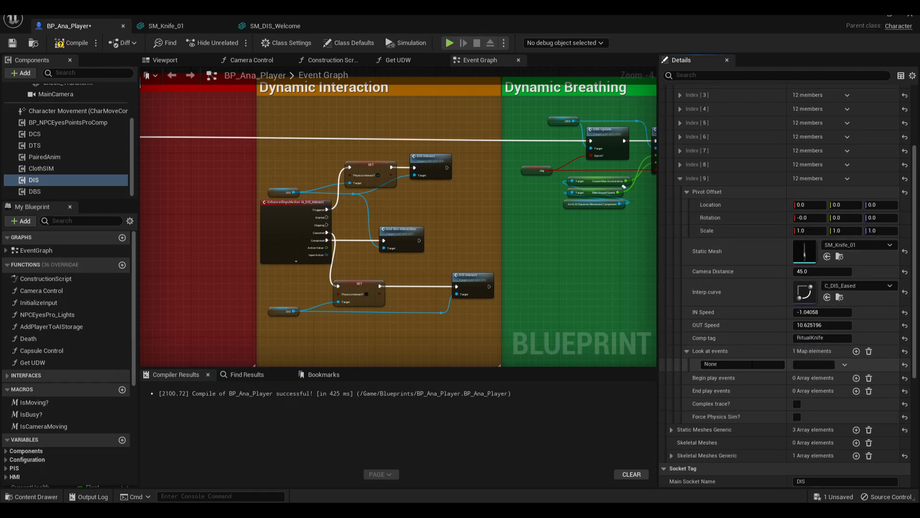
type("Wo")
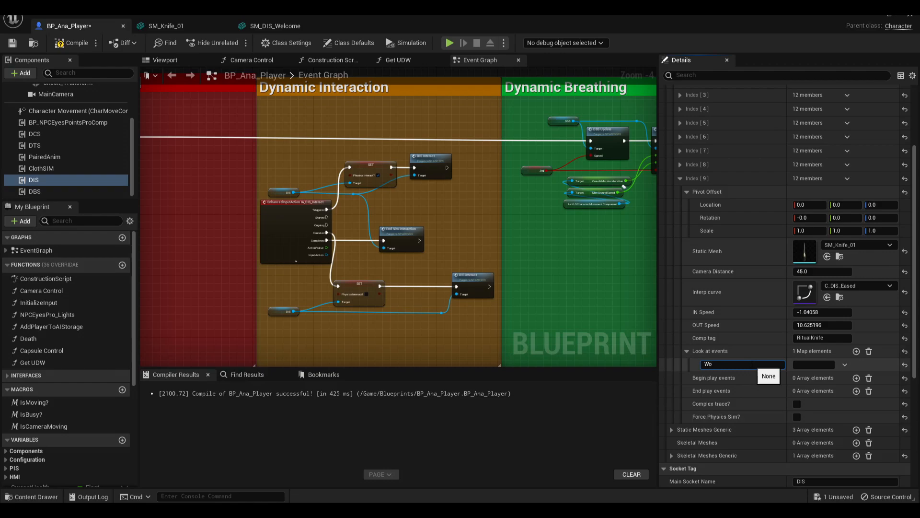
type("w")
key("Return")
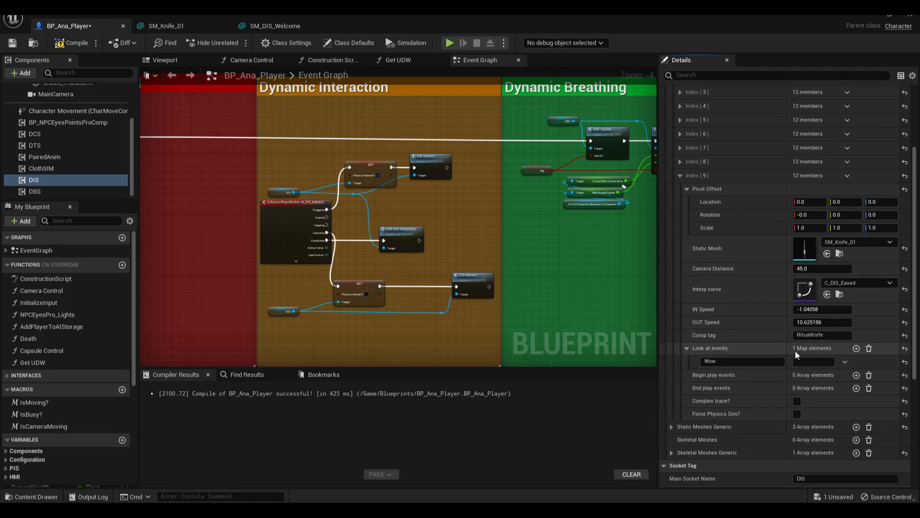
left_click(752, 361)
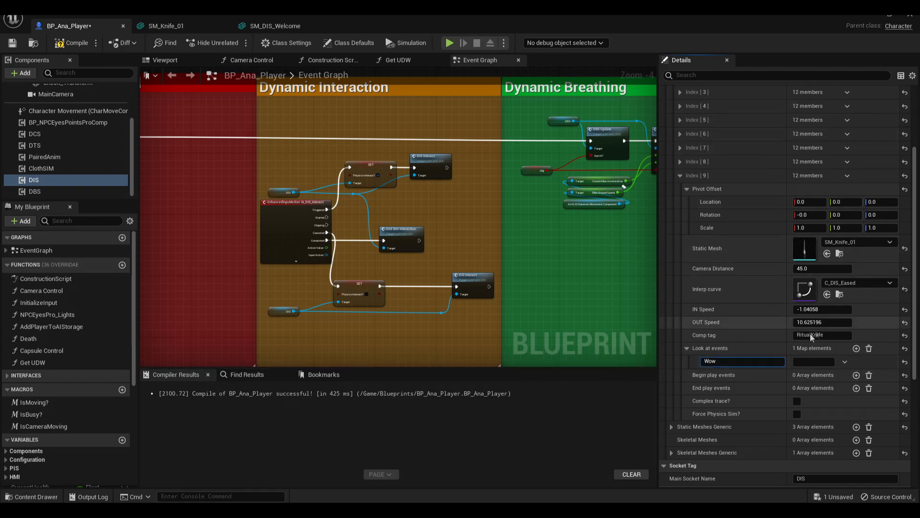
Locate the CuriousMarks custom event in the event graph of BP_Events_Manager
scroll(817, 334, "down", 2)
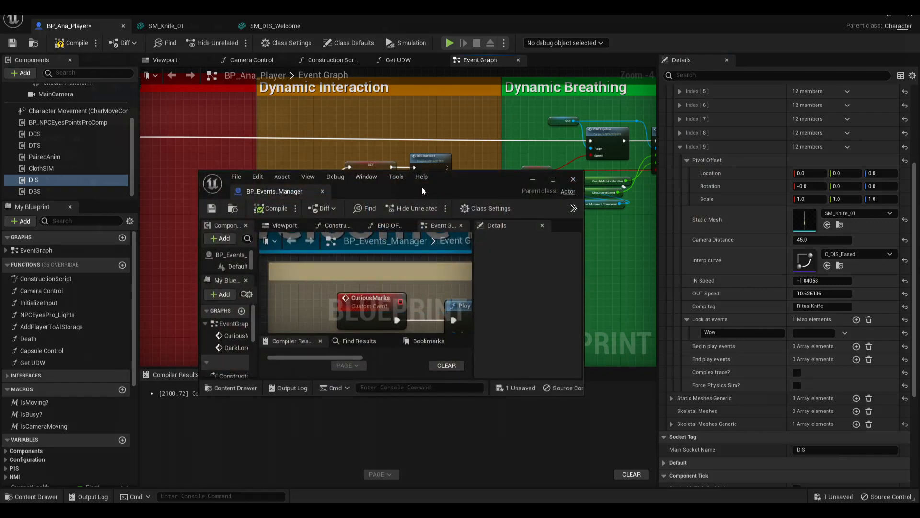
double_click(421, 186)
right_click_drag(383, 201, 402, 272)
left_click(240, 206)
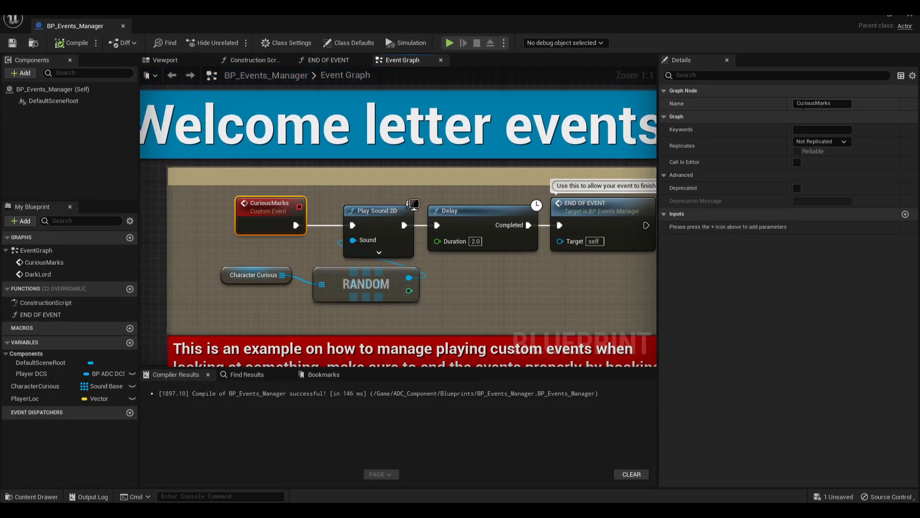
left_click(544, 289)
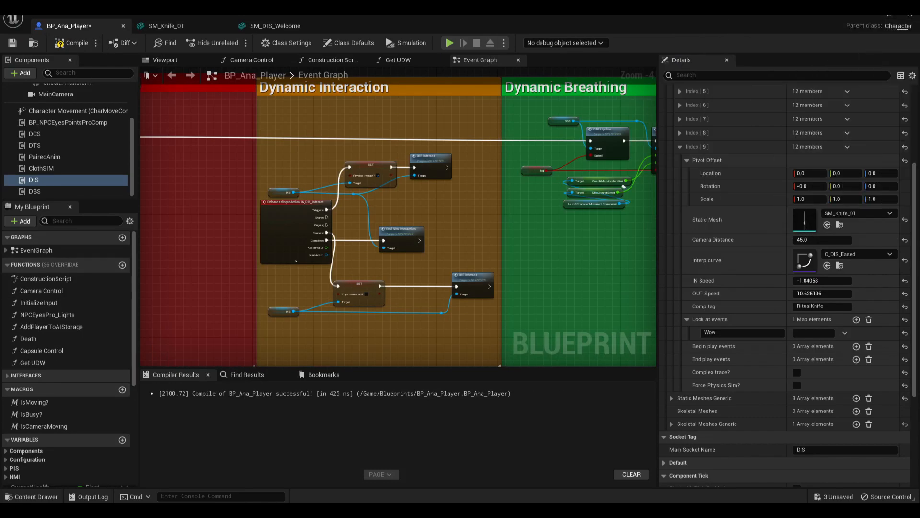
Assign the CuriousMarks event to the Wow look-at entry in BP_Ana_Player
left_click(814, 333)
type("CuriousMarks")
key("Return")
scroll(815, 298, "down", 2)
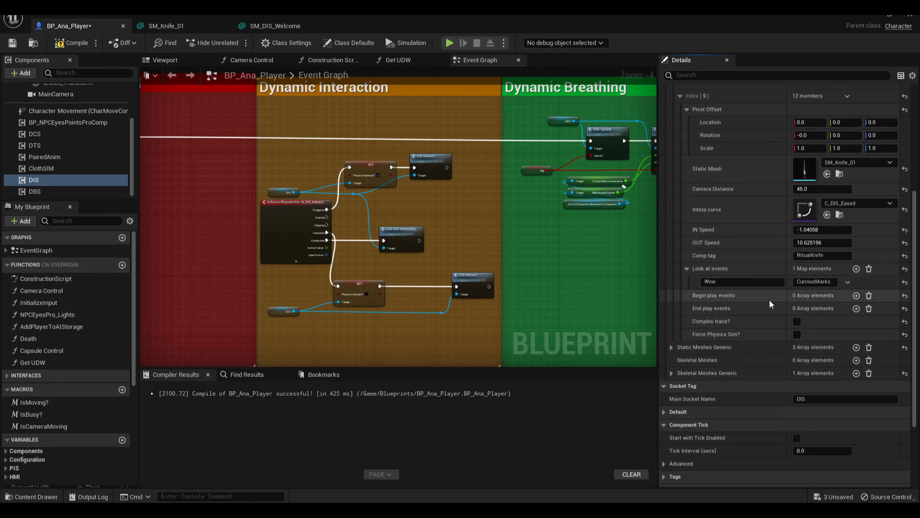
scroll(726, 297, "down", 1)
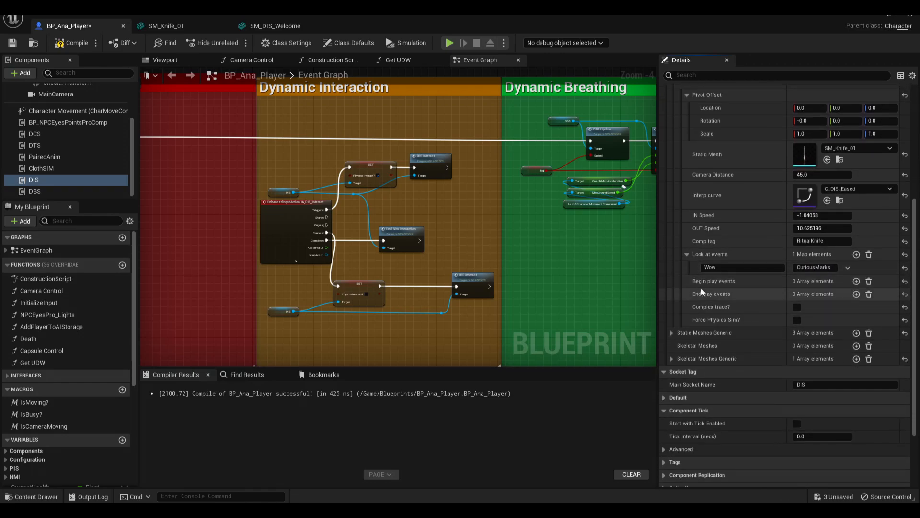
Add one Begin play events element and one End play events element to the SM_Knife_01 entry
left_click(856, 281)
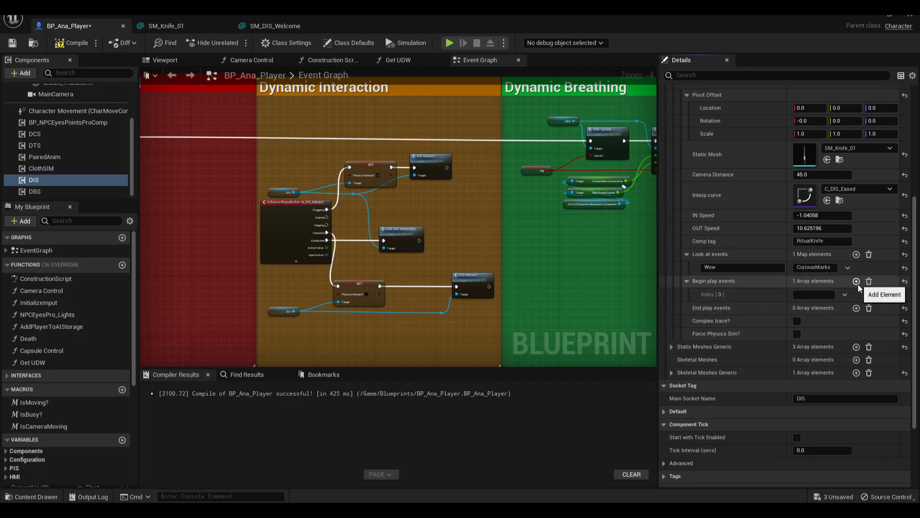
left_click(856, 307)
scroll(835, 308, "up", 2)
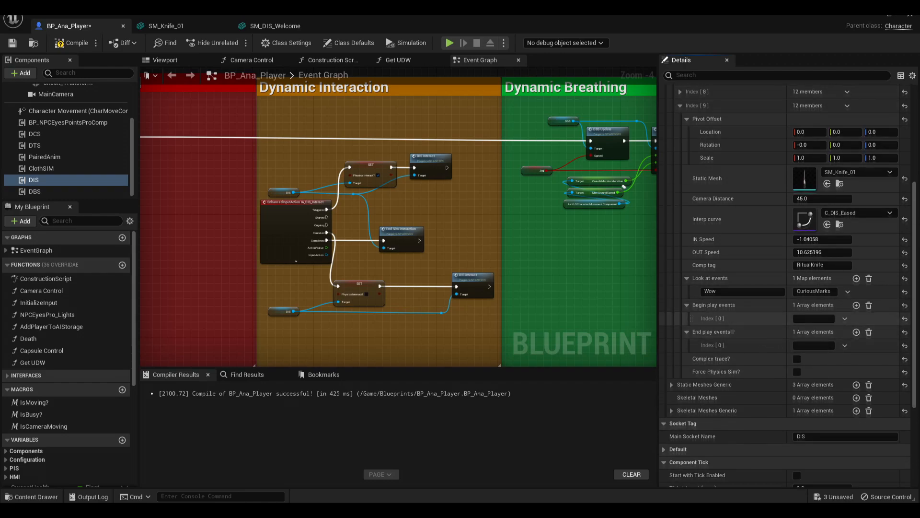
scroll(776, 345, "up", 4)
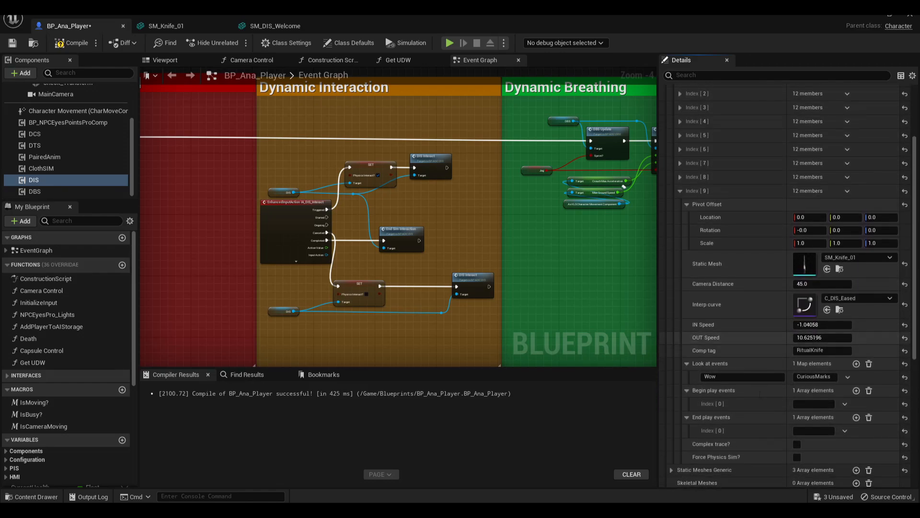
scroll(719, 379, "down", 2)
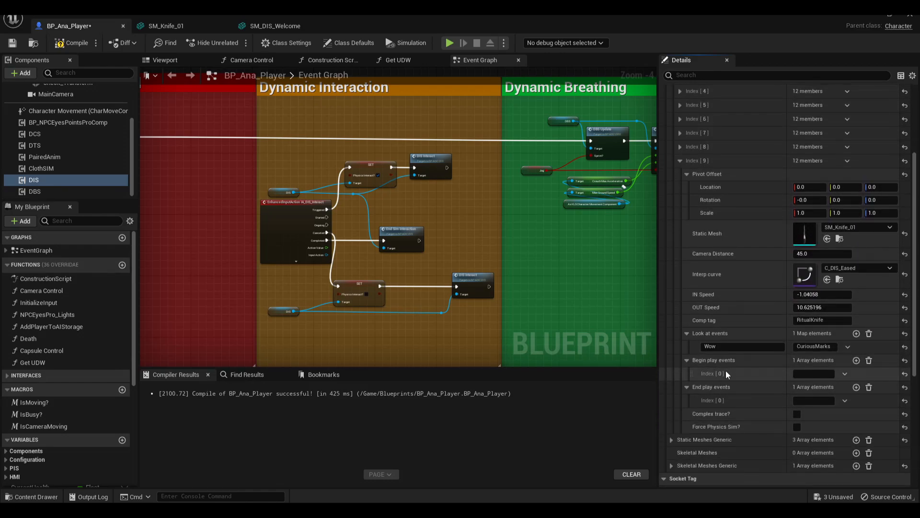
scroll(754, 374, "down", 2)
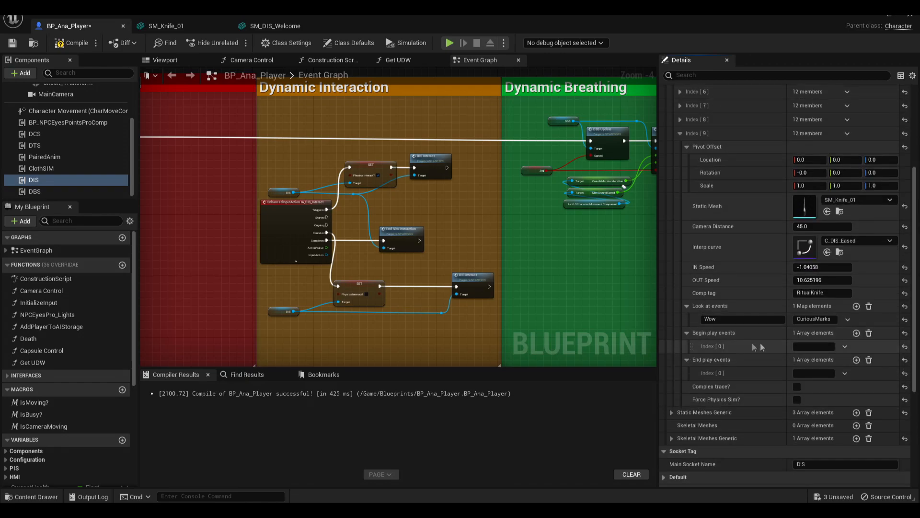
left_click(795, 346)
Copy the Begin play events of the SM_DIS_Welcome entry (DCSBlur_AP2, DCS_Darken_50, DCS_VIntensity1_1) into the knife entry's Begin play events
scroll(784, 344, "up", 5)
scroll(784, 417, "up", 7)
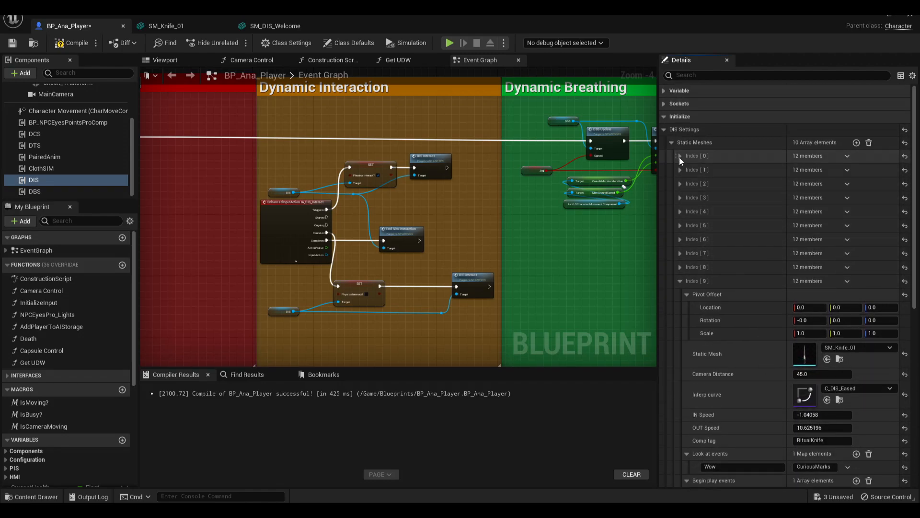
left_click(680, 155)
scroll(781, 244, "down", 2)
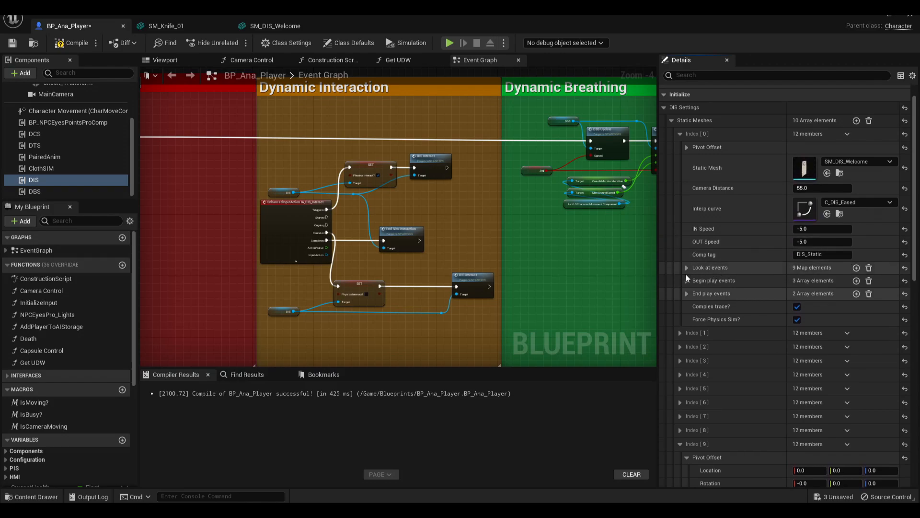
left_click(687, 279)
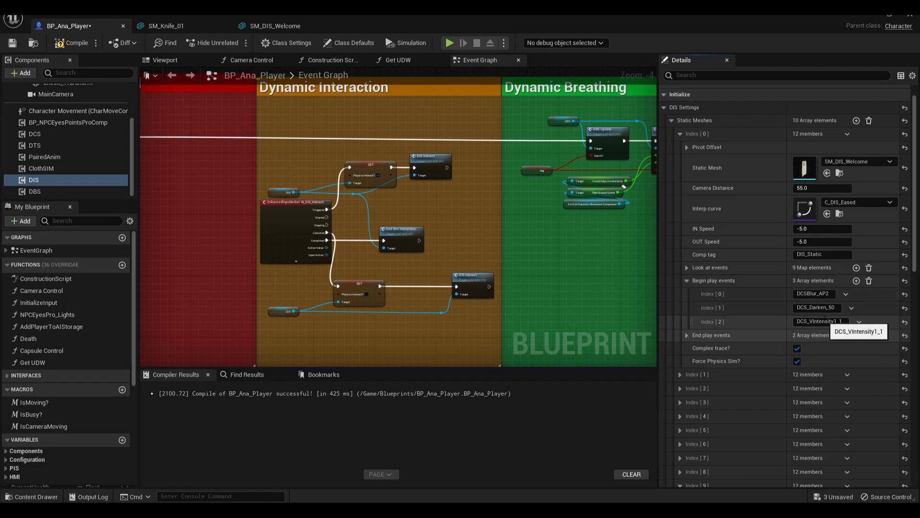
left_click(686, 280)
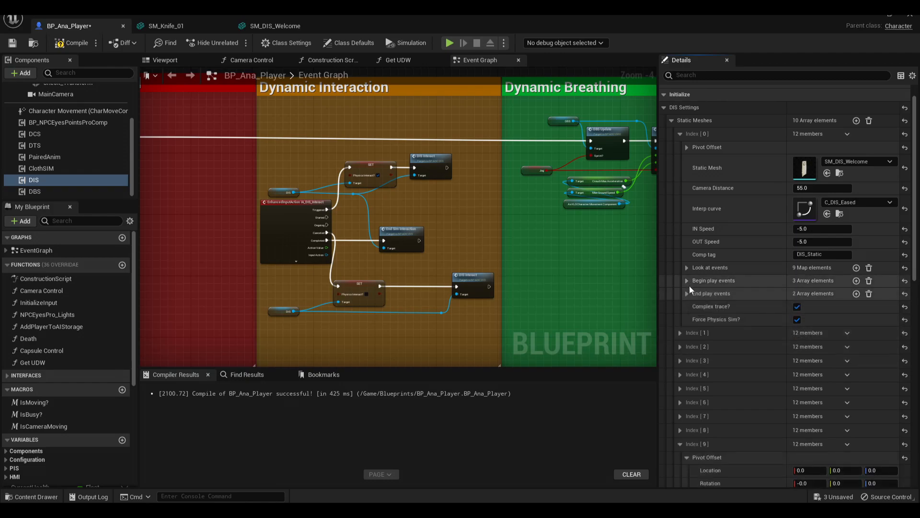
scroll(748, 335, "down", 5)
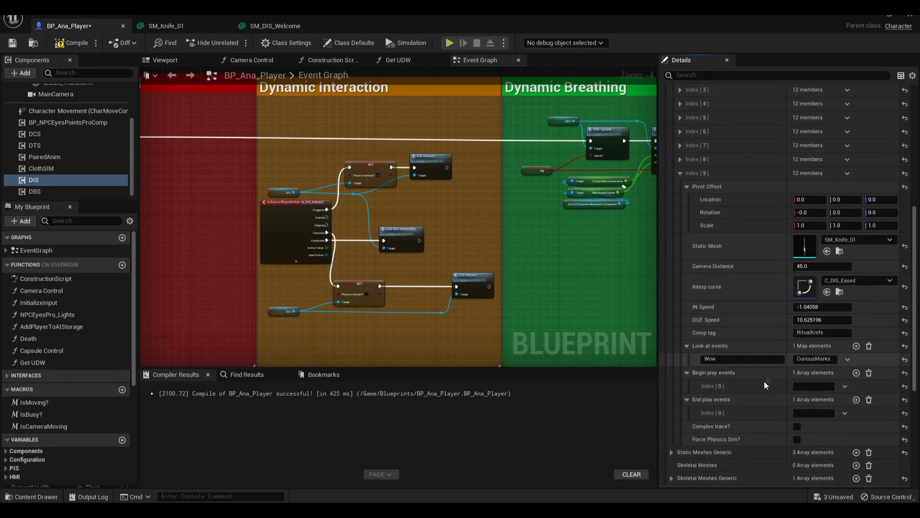
scroll(765, 372, "down", 1)
left_click(764, 358, "shift")
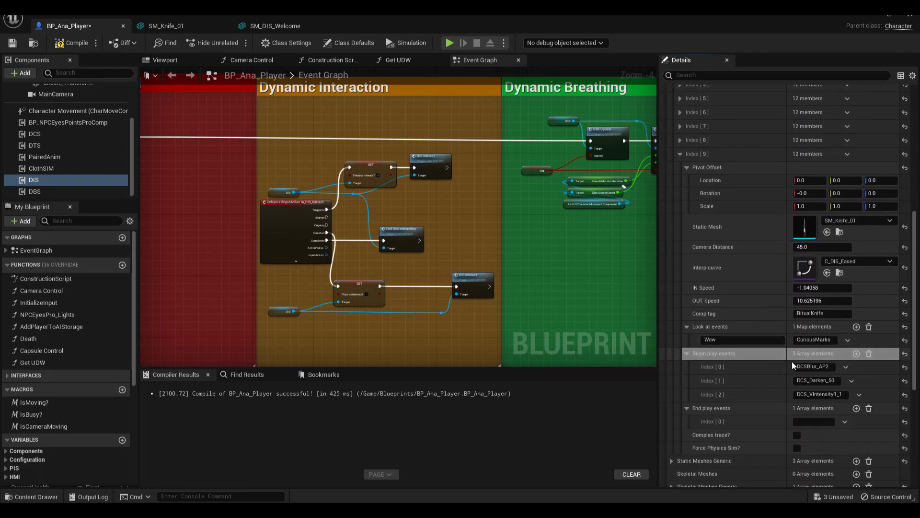
scroll(791, 391, "down", 1)
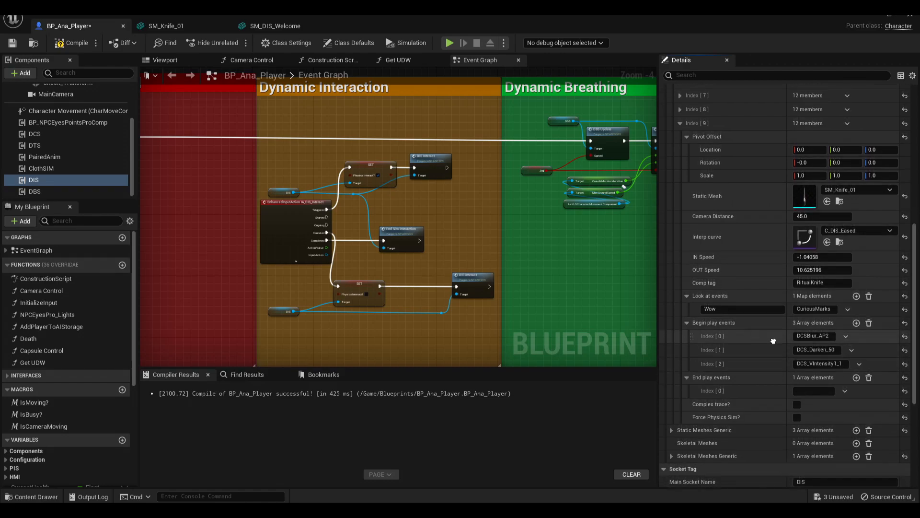
Add a second End play events element to the knife entry and set the two elements to DCSBlur_AP6 and DCS_Darken_OFF
scroll(814, 355, "down", 1)
left_click(856, 361)
left_click(815, 319)
key("ctrl+c")
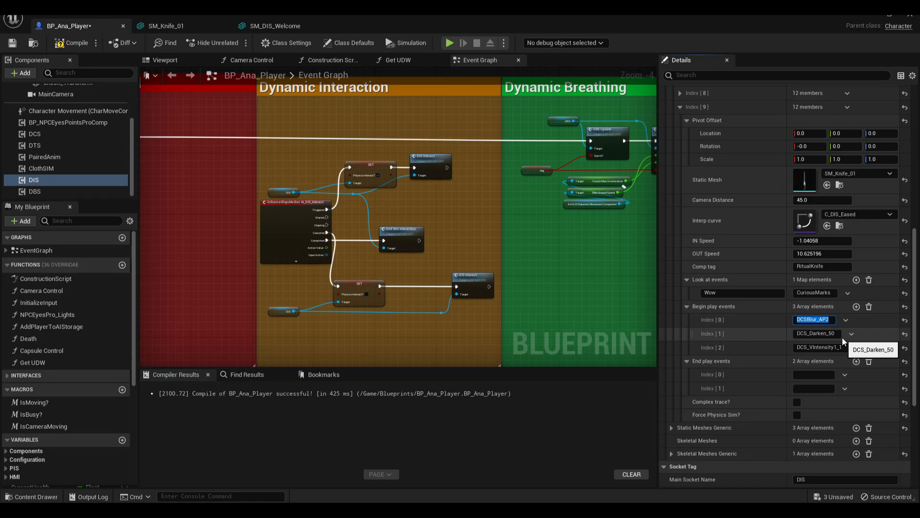
left_click(825, 376)
key("ctrl+v")
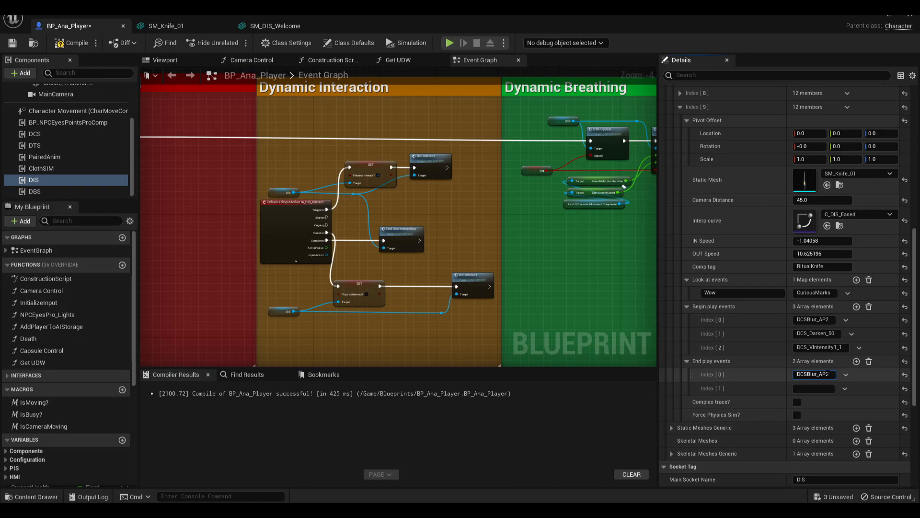
type("6")
key("Return")
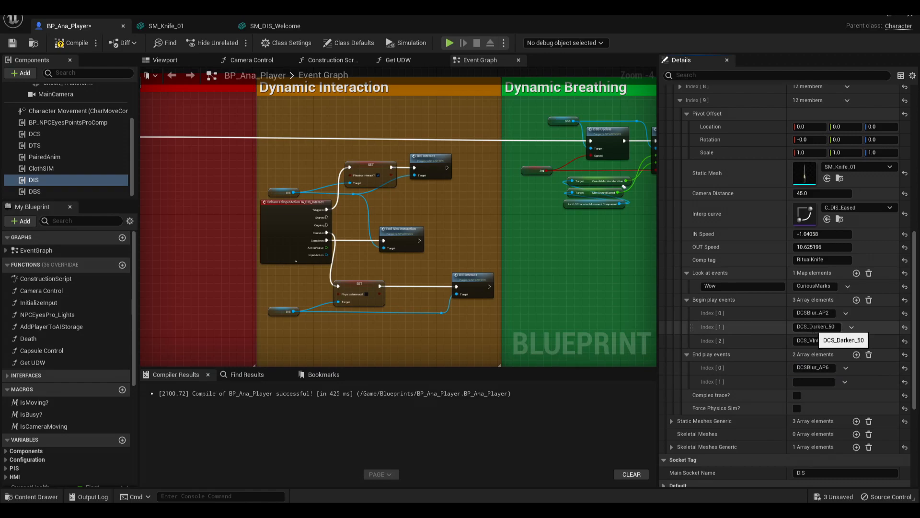
left_click(824, 381)
type("DCS_Darken_50")
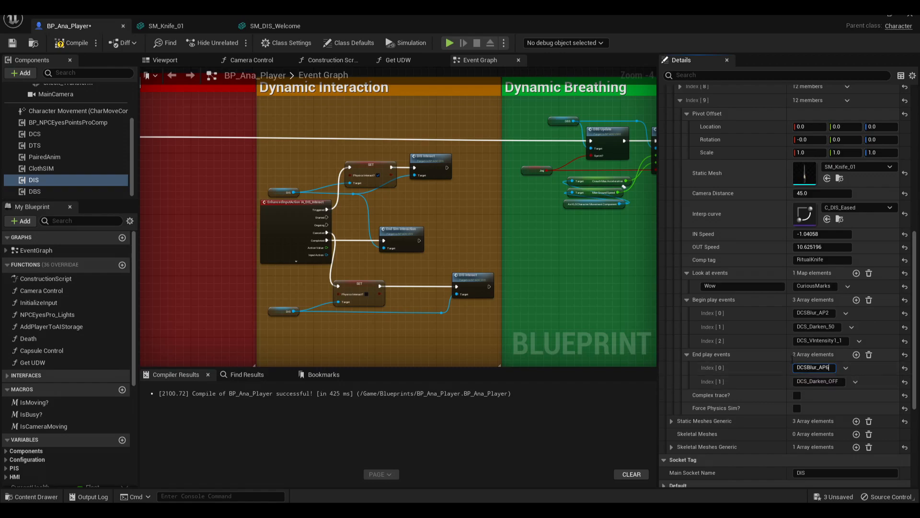
Add a third End play events element to the knife entry and set it to DCS_VIntensity_OFF
left_click(813, 340)
key("ctrl+a")
key("ctrl+c")
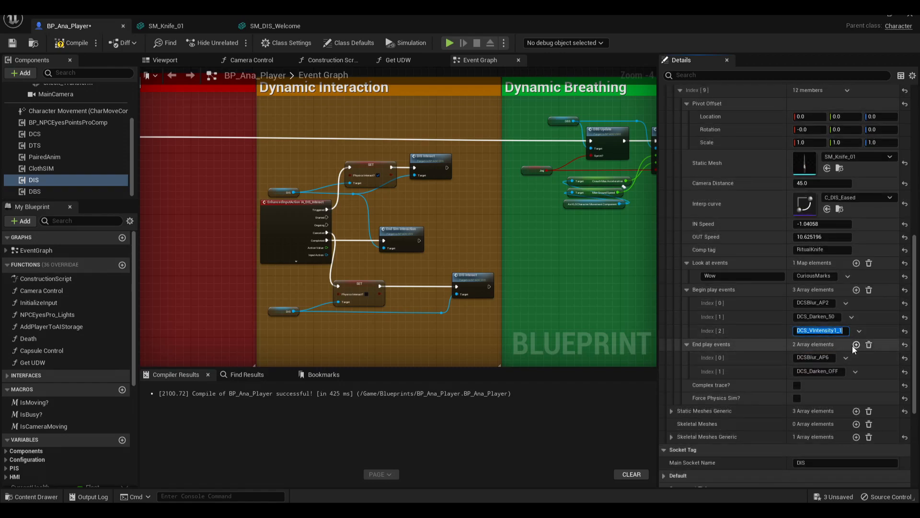
left_click(855, 344)
key("ctrl+v")
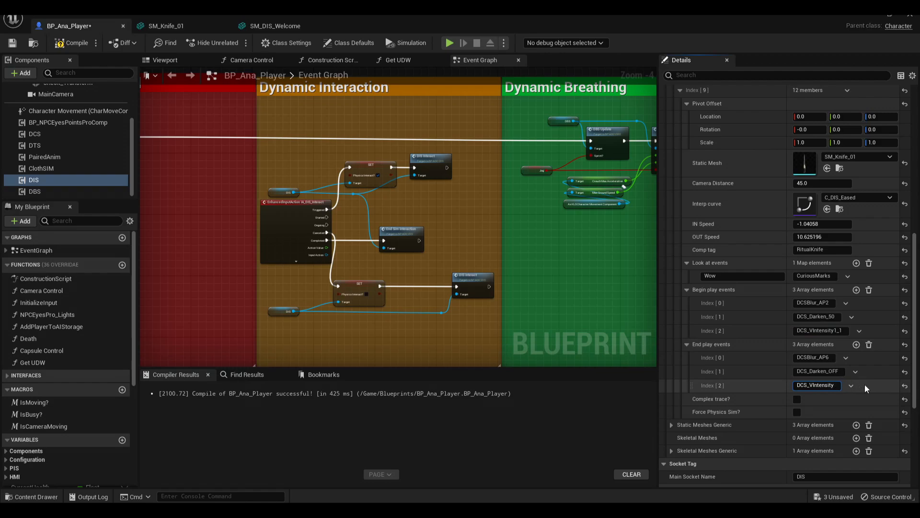
type("FF")
key("Return")
scroll(864, 385, "down", 1)
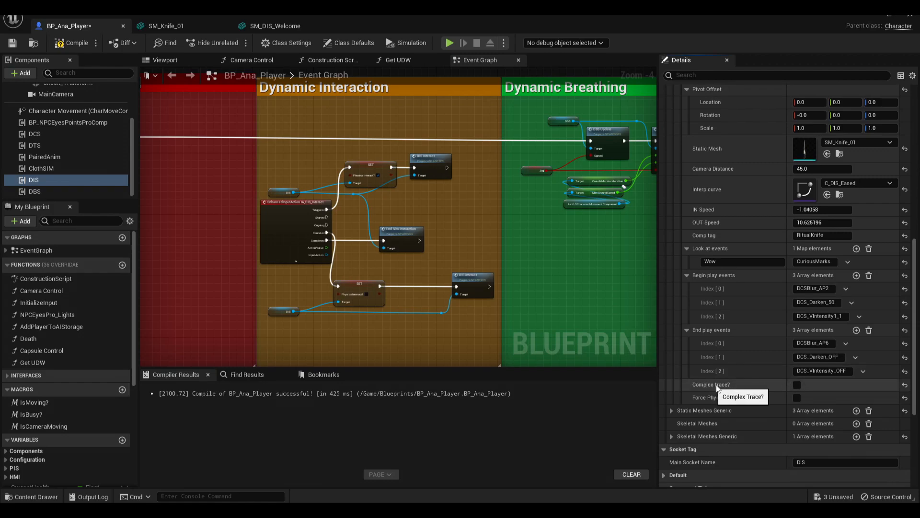
Enable Complex trace and Force Physics Sim for the knife entry
right_click(750, 387)
right_click_drag(755, 353, 755, 363)
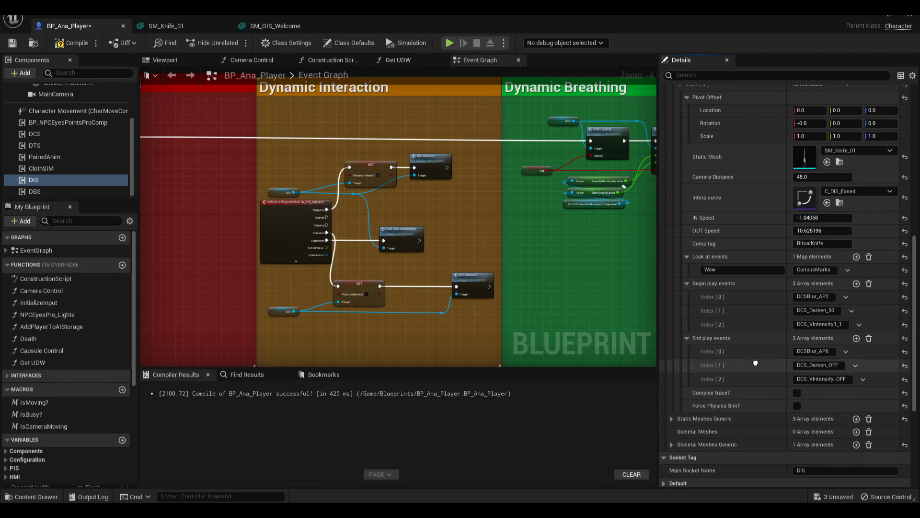
left_click(797, 393)
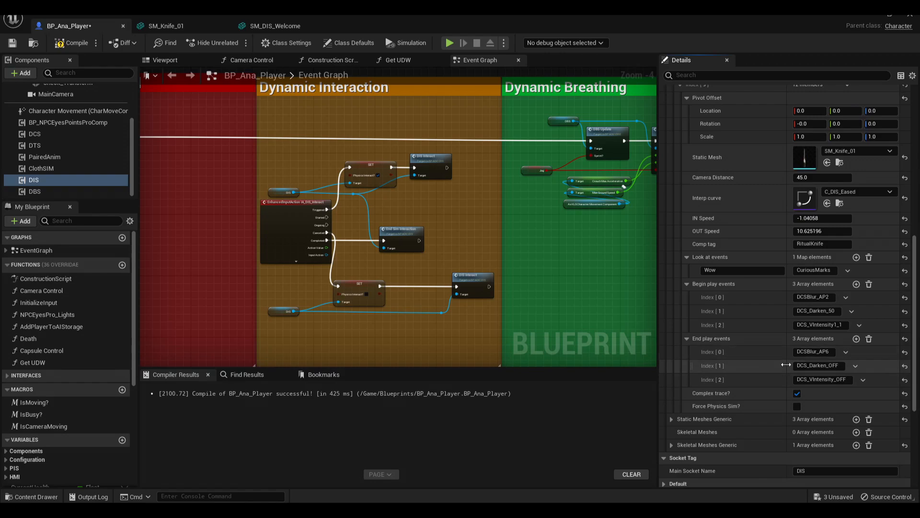
scroll(766, 381, "up", 1)
scroll(748, 365, "up", 2)
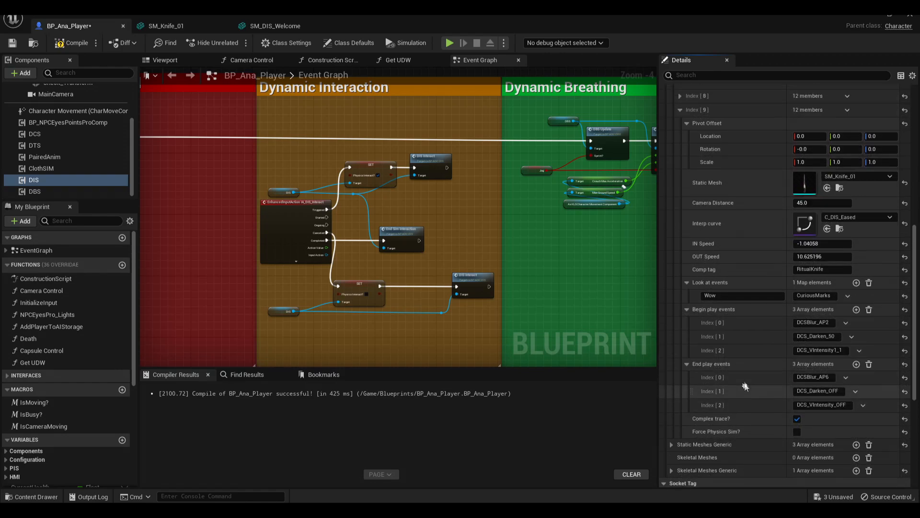
scroll(736, 352, "down", 1)
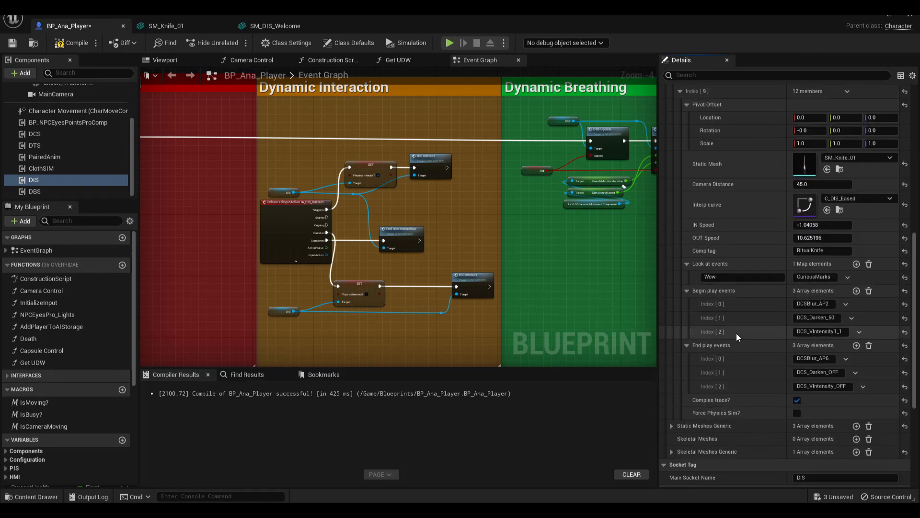
scroll(735, 359, "down", 1)
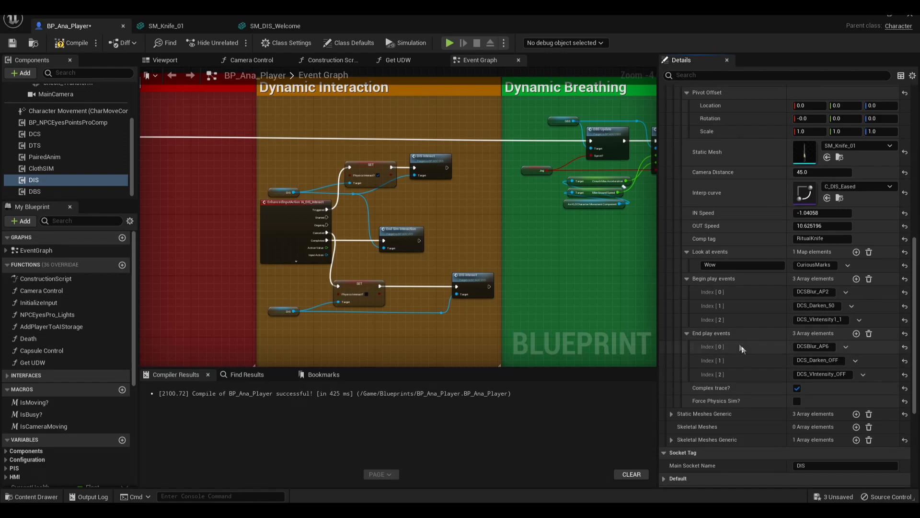
scroll(753, 366, "down", 1)
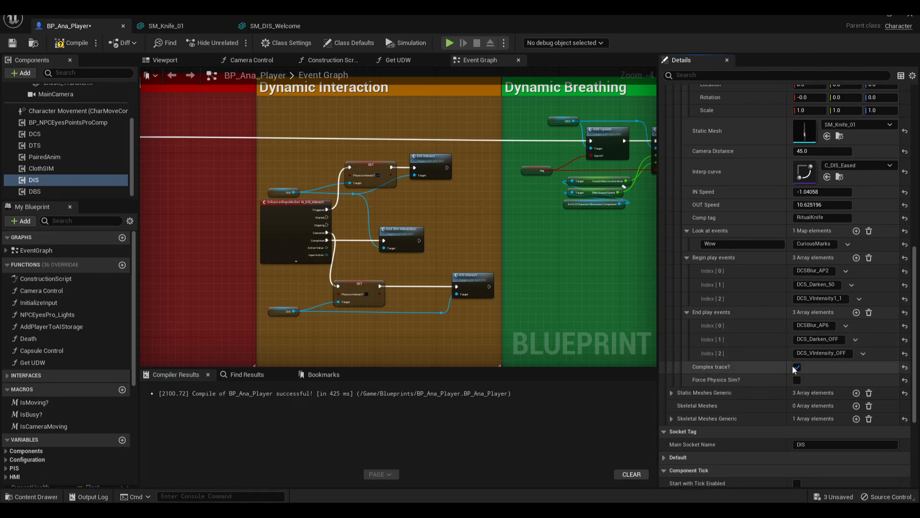
right_click_drag(756, 365, 732, 392)
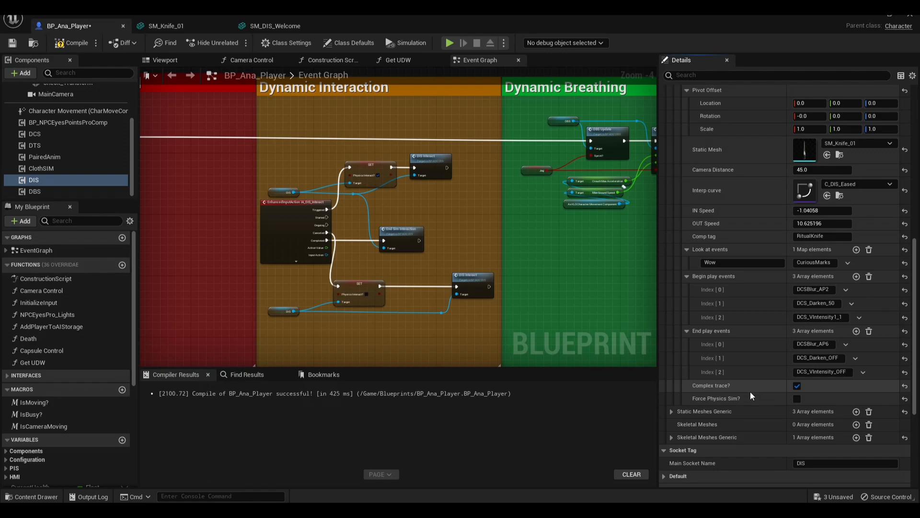
left_click(797, 398)
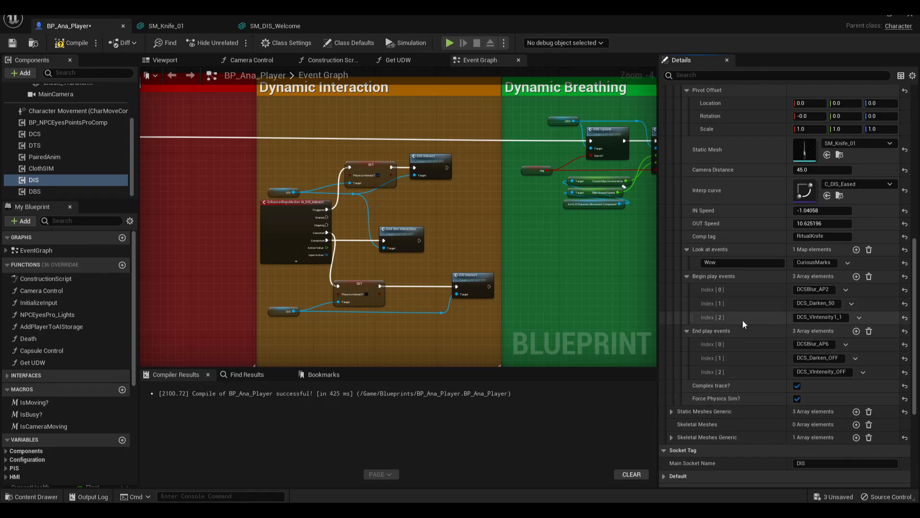
Save the BP_Ana_Player blueprint
scroll(743, 319, "up", 5)
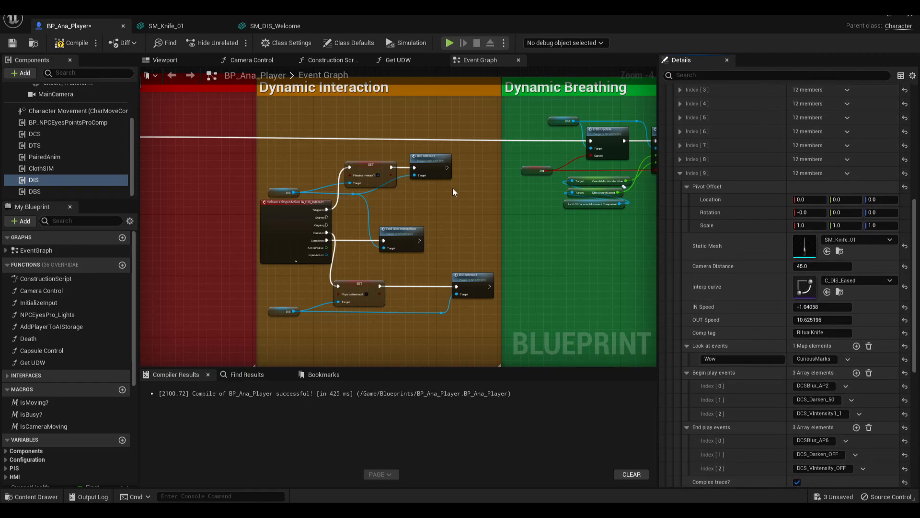
right_click_drag(770, 289, 766, 252)
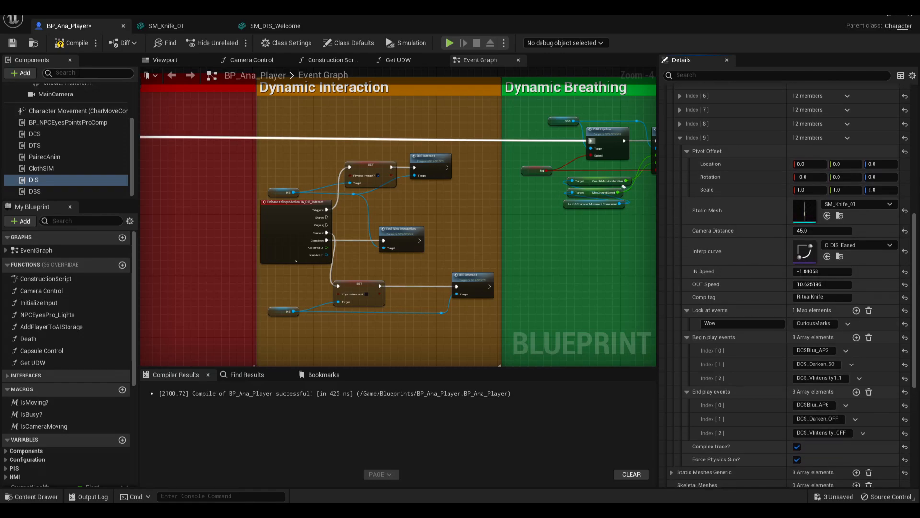
left_click(13, 44)
scroll(748, 357, "down", 1)
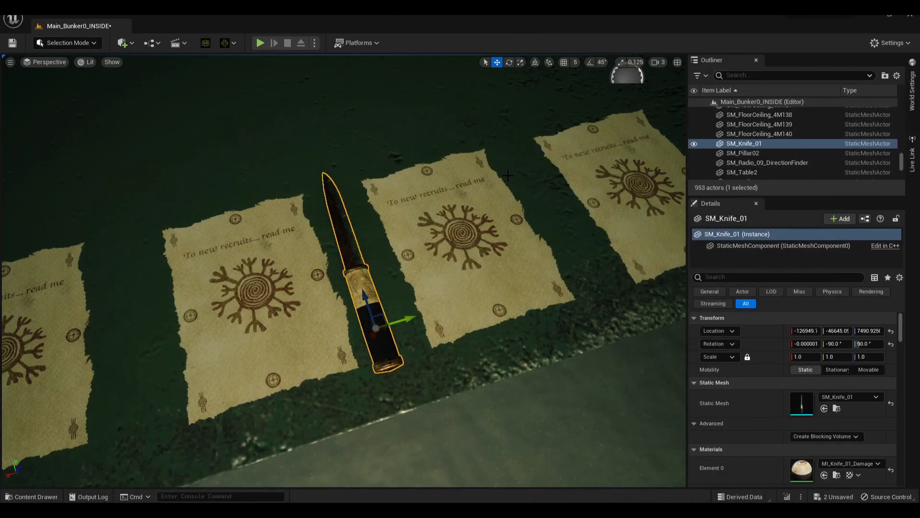
Check the BP_Events_Manager and BP_DPP_Manager actors placed in the level and locate the BP_DPP_Manager asset in the content browser
right_click_drag(508, 176, 537, 132)
left_click(440, 238)
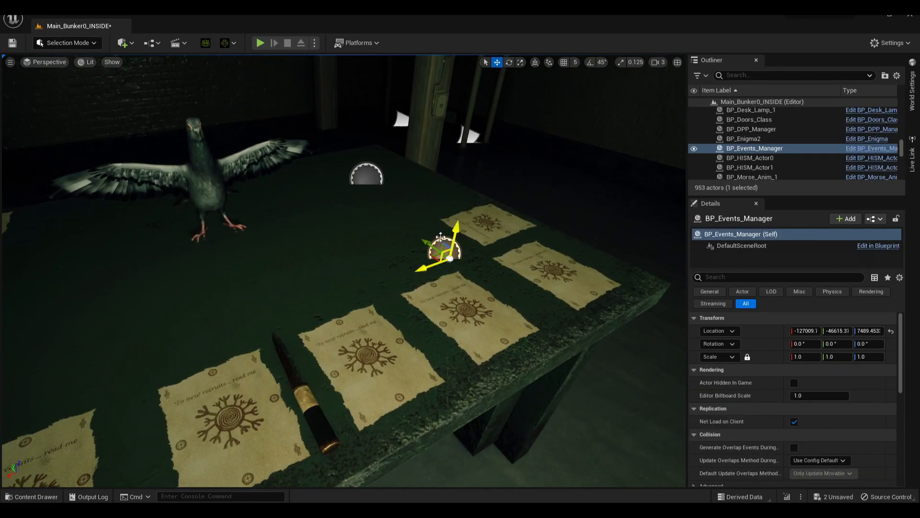
left_click(366, 176)
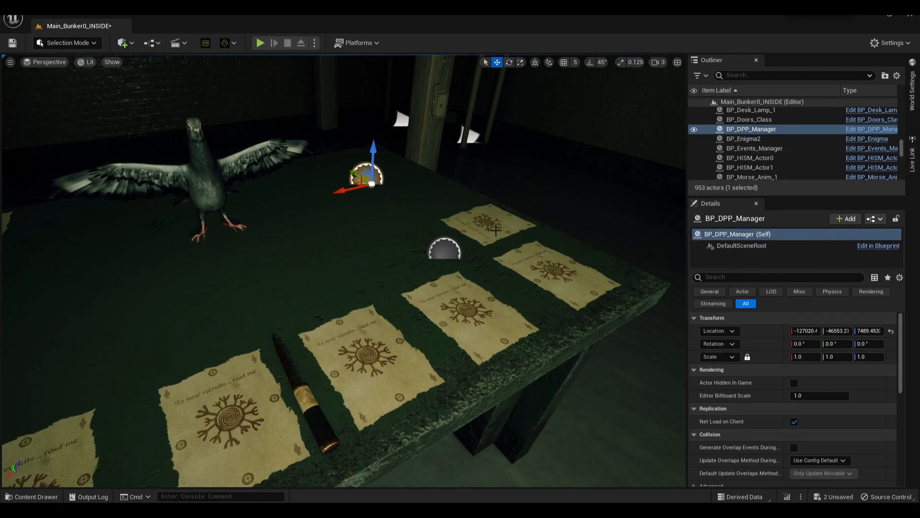
key("ctrl+b")
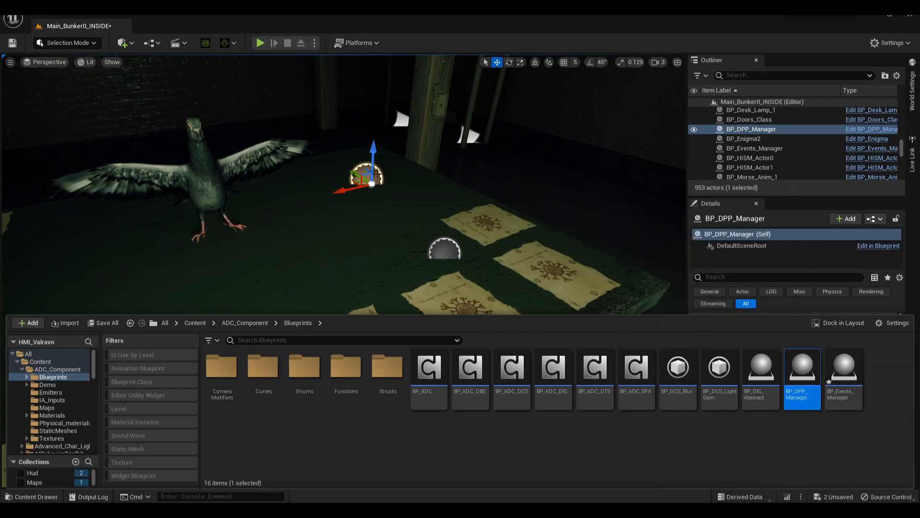
Frame the knife on the table and play the level in full screen
mouse_move(380, 226)
right_mouse_down()
mouse_move(376, 239)
mouse_move(393, 215)
right_mouse_up()
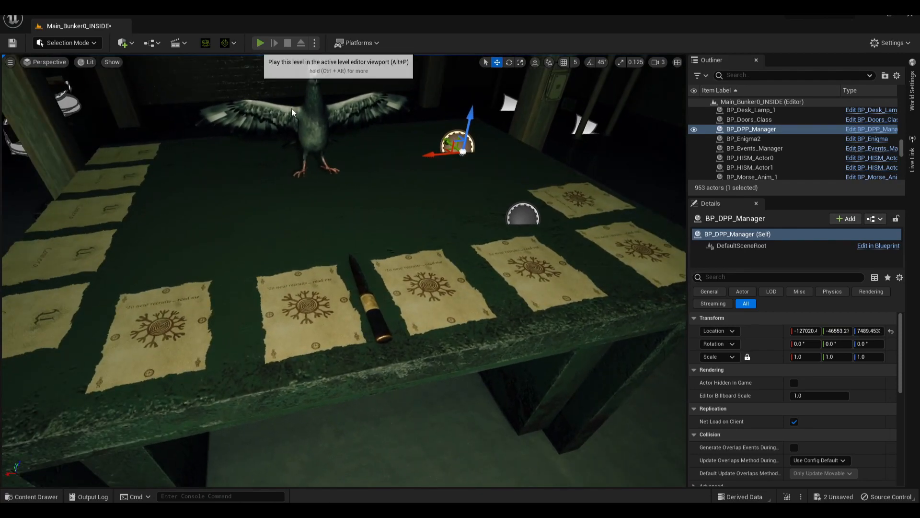
key("alt+p")
key("F11")
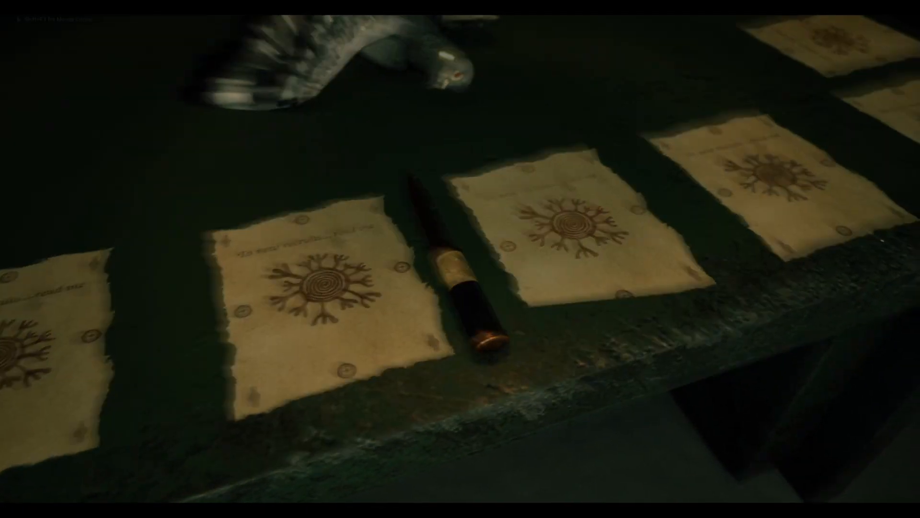
End the playtest and set the knife mesh's component tag to RitualKnife
key("Escape")
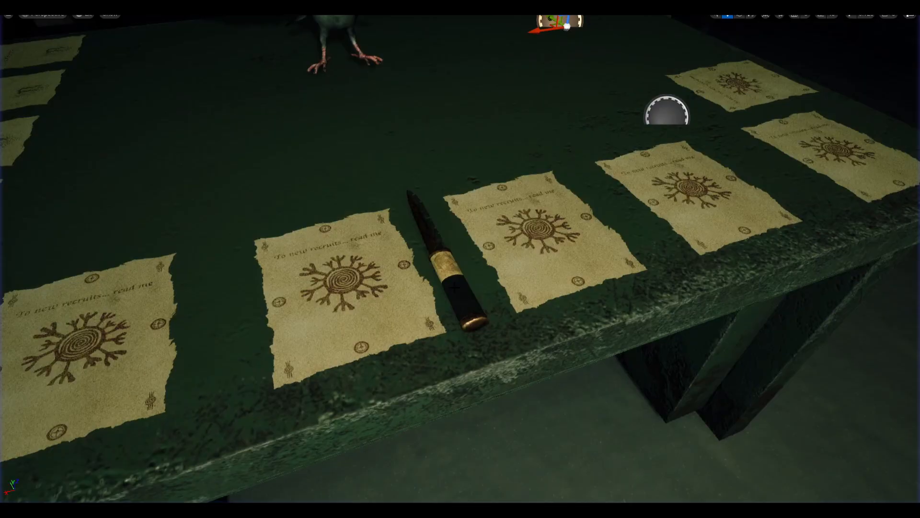
key("F11")
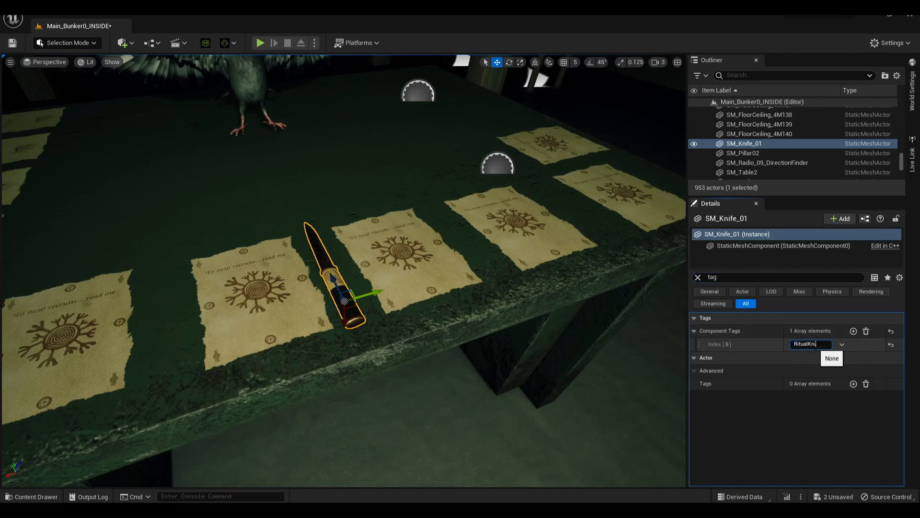
type("RitualKnife")
Playtest the level in the editor viewport, trying the interaction on the knife and the parchment beside it
right_click_drag(308, 92, 302, 77)
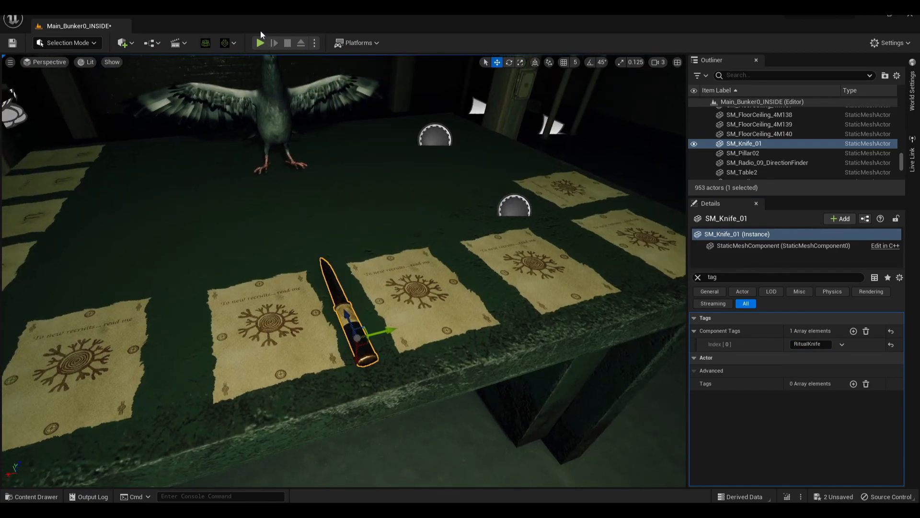
left_click(259, 43)
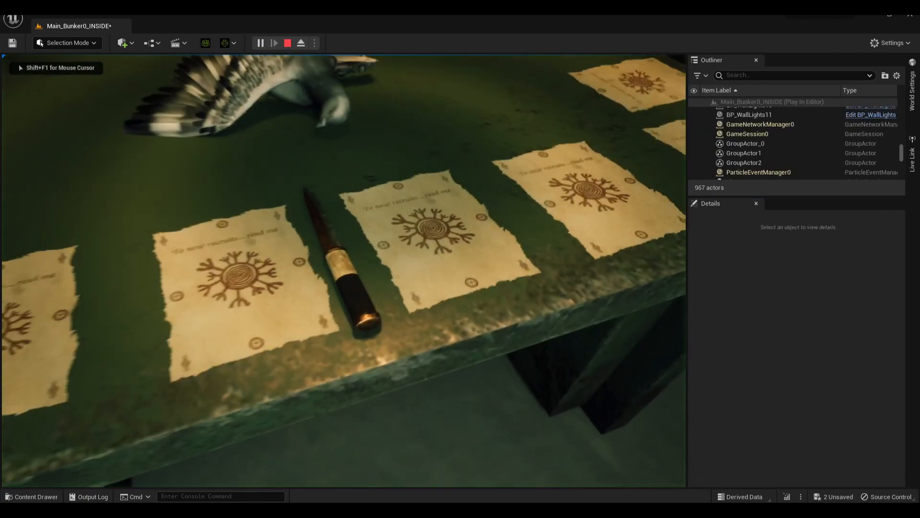
key("e")
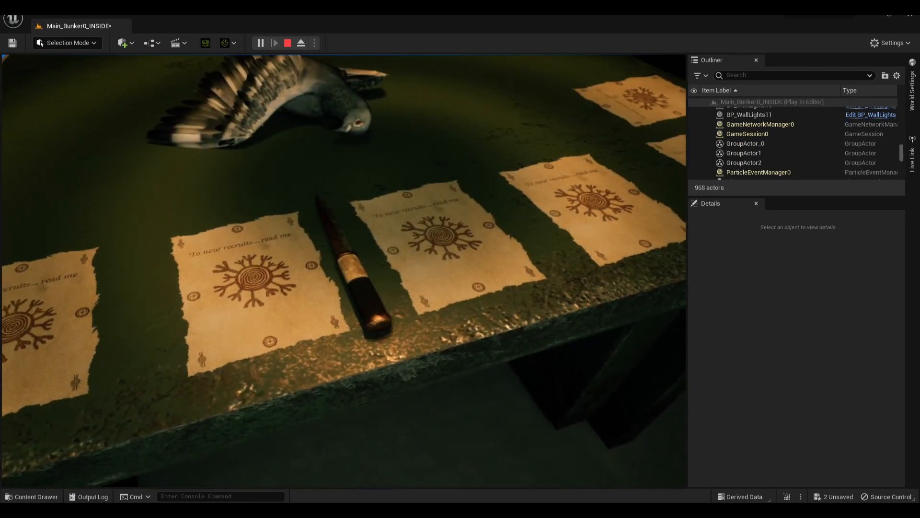
key("e")
key("e")
key("e")
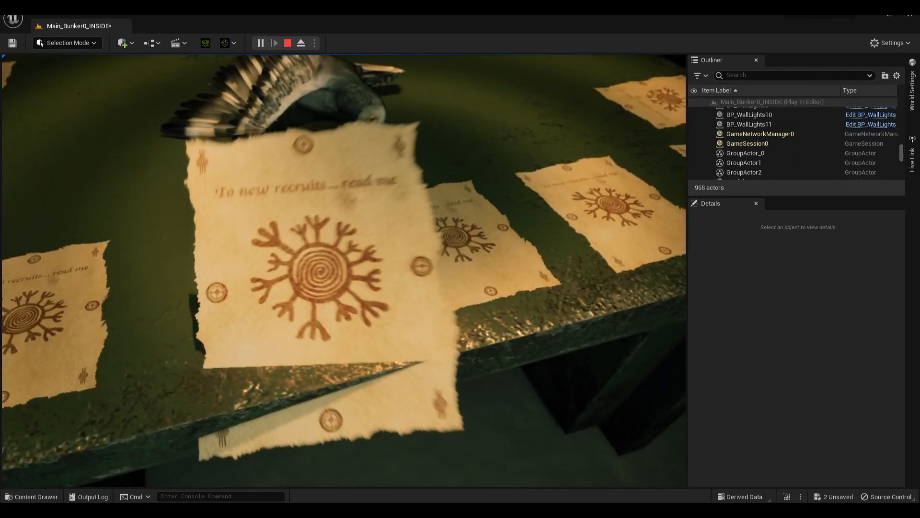
key("e")
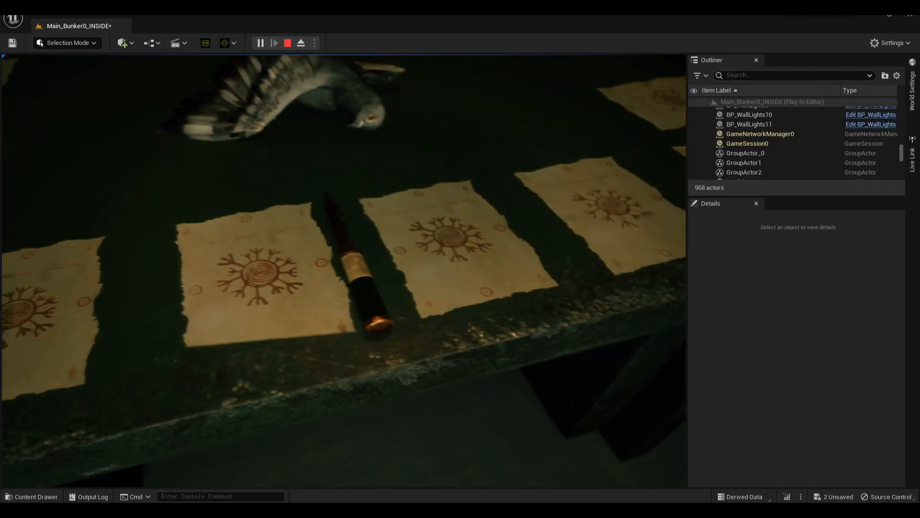
key("e")
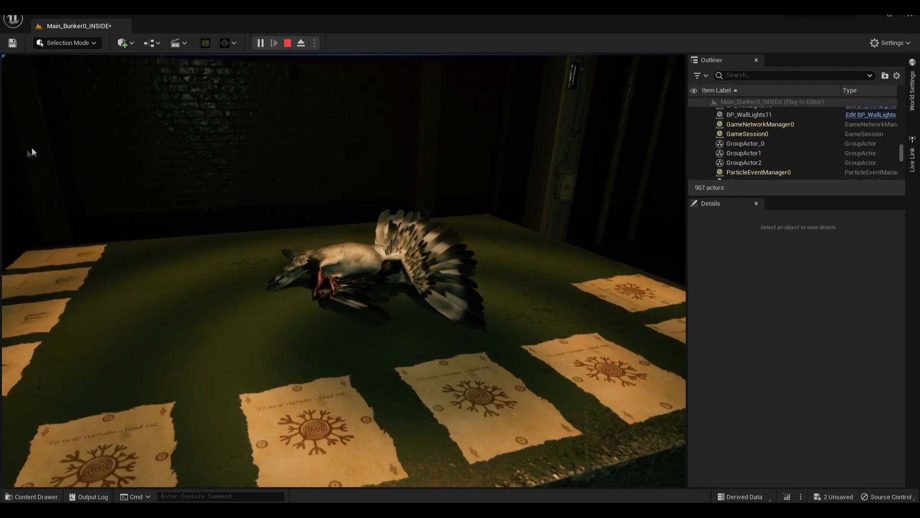
key("Escape")
Open the skeletal mesh asset of the pigeon on the table in a maximized editor window
left_click(324, 218)
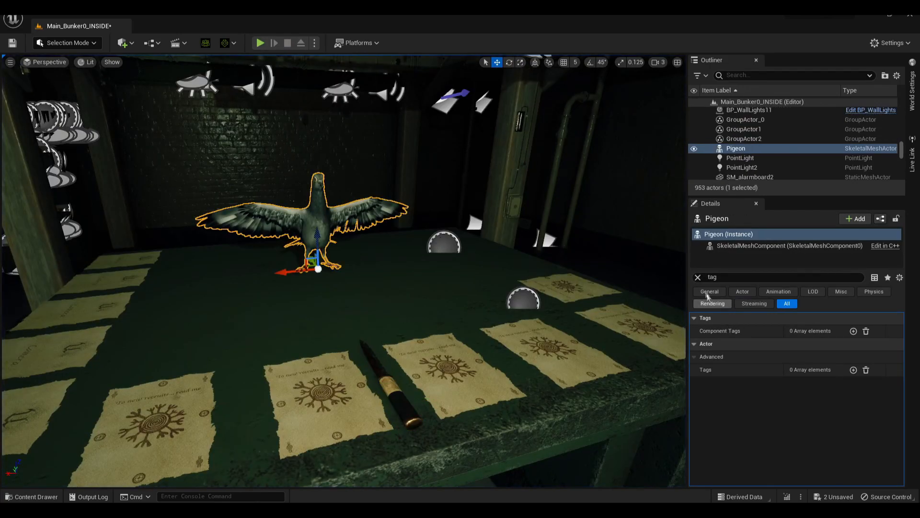
left_click(698, 277)
right_click_drag(623, 326, 584, 367)
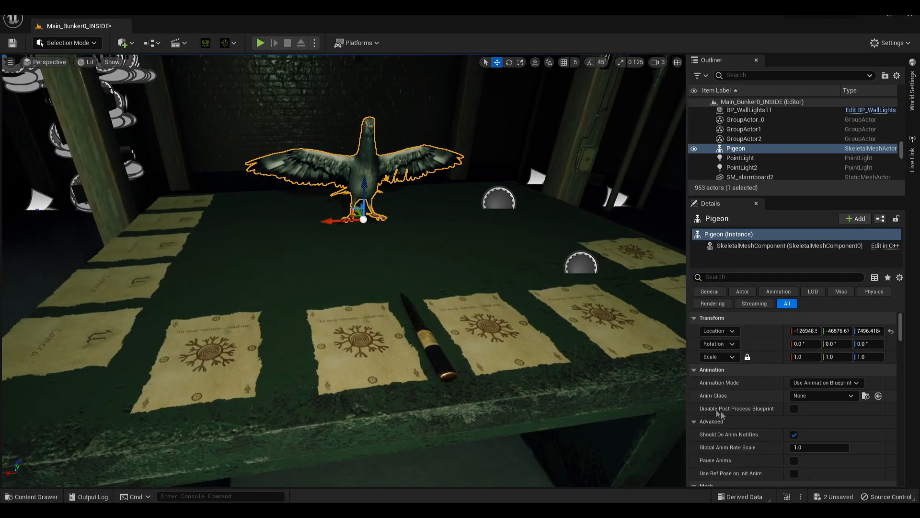
scroll(716, 403, "down", 6)
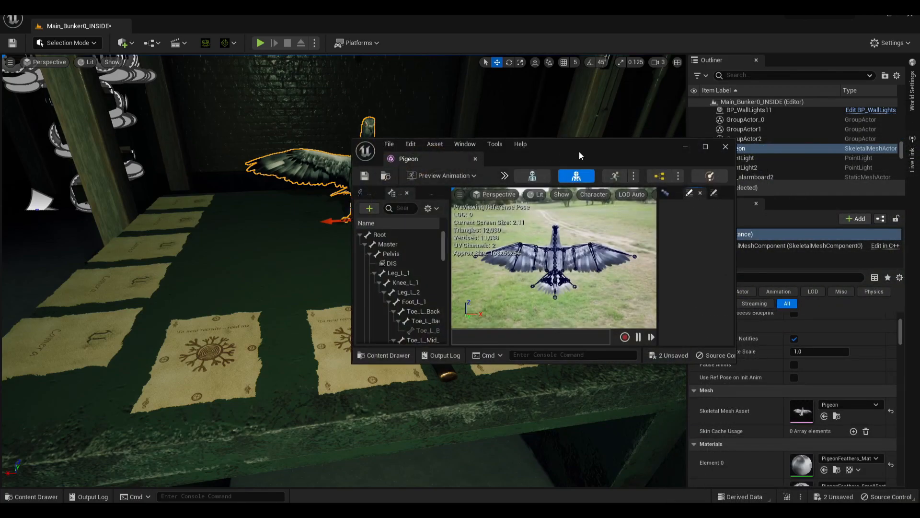
double_click(578, 150)
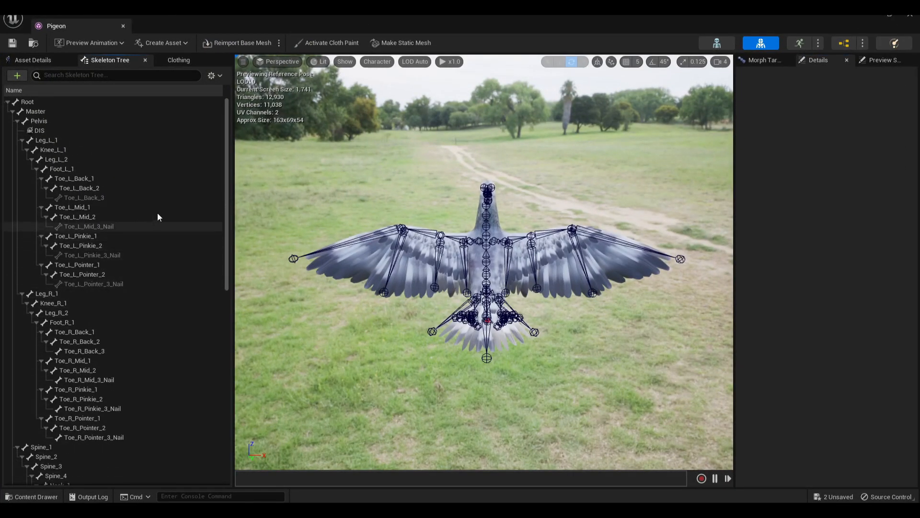
Examine the Master bone in the pigeon's skeleton tree and preview, and close the skeletal mesh editor
scroll(117, 259, "down", 3)
scroll(105, 311, "up", 3)
left_click(67, 111)
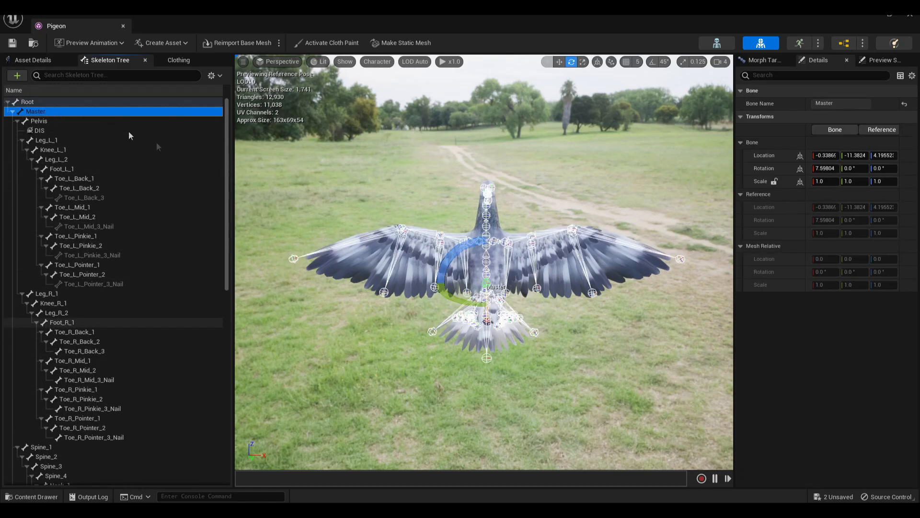
key("w")
right_click_drag(377, 211, 245, 171)
key("s")
key("w")
key("a")
key("d")
key("a")
key("e")
key("q")
key("e")
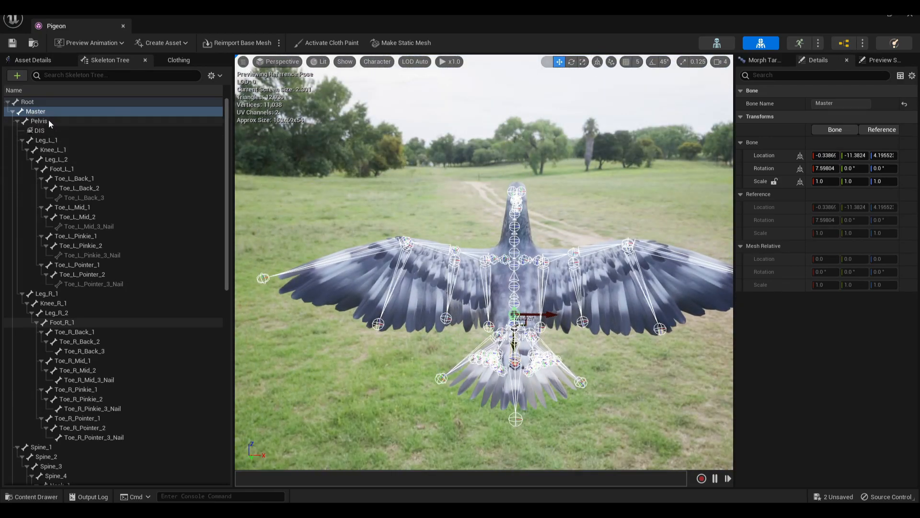
left_click(123, 26)
Examine the Pigeon entry under Skeletal Meshes Generic in the DIS settings of BP_Ana_Player, including its root bone to control
mouse_move(318, 509)
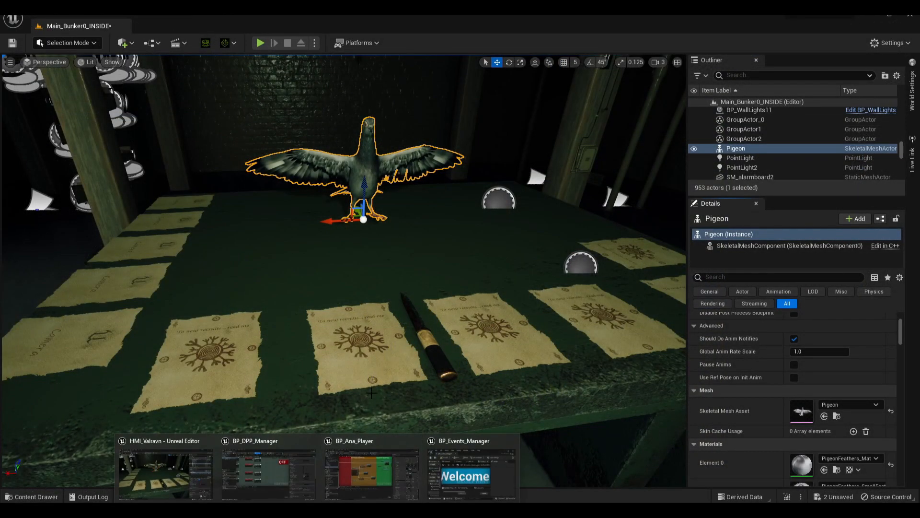
left_click(364, 460)
scroll(748, 221, "down", 1)
scroll(719, 240, "up", 10)
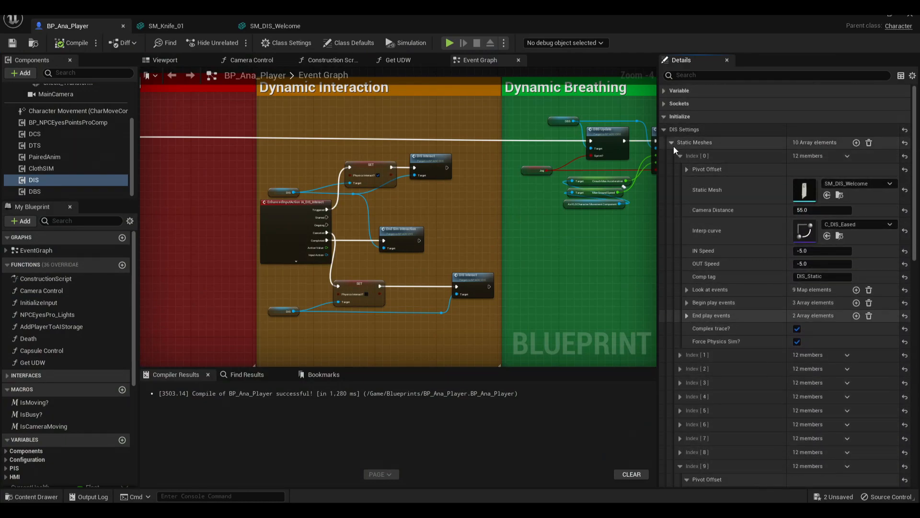
left_click(672, 144)
left_click(673, 182)
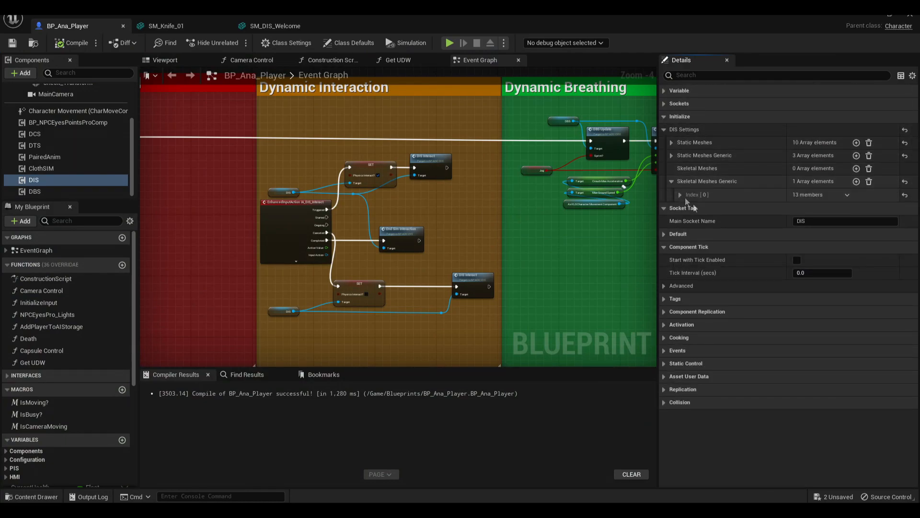
left_click(680, 195)
scroll(701, 268, "down", 1)
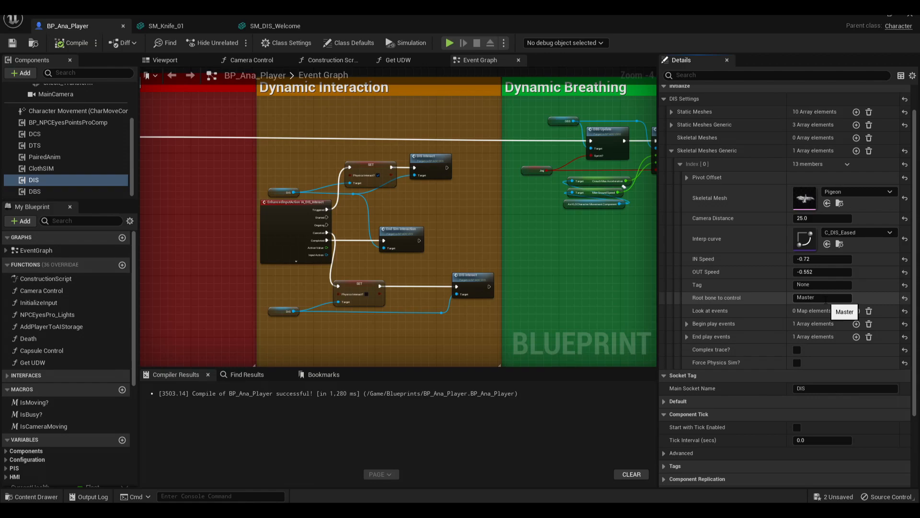
scroll(733, 278, "down", 1)
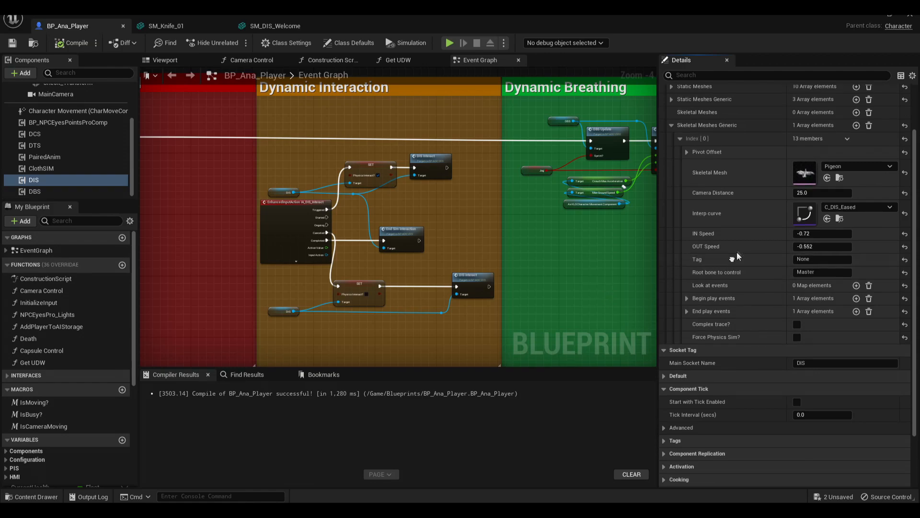
scroll(737, 249, "up", 2)
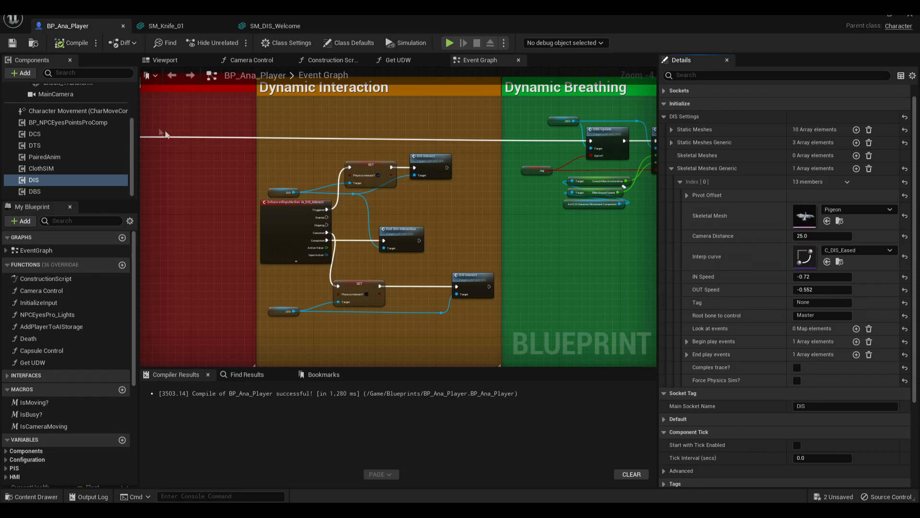
Return to the level and examine the instanced parchments of BP_HISM_Actor1 and their HISM component
right_click_drag(516, 211, 499, 222)
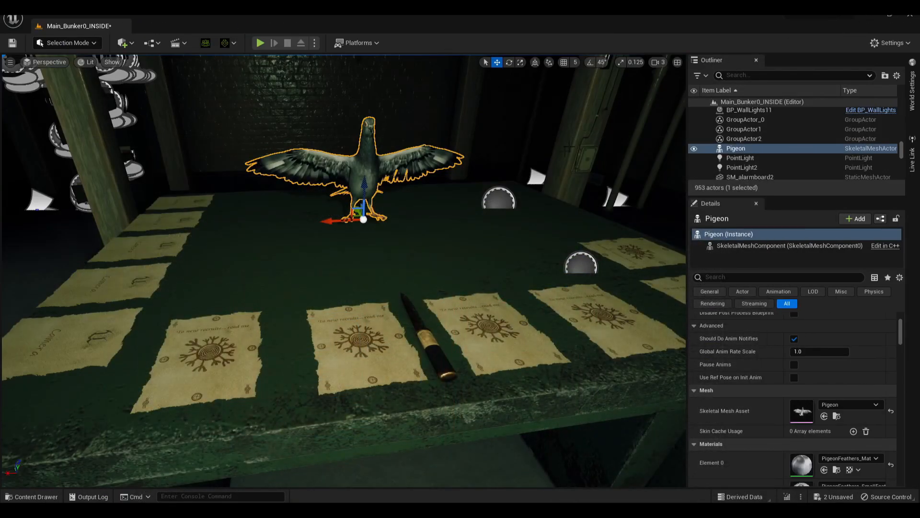
scroll(486, 197, "up", 2)
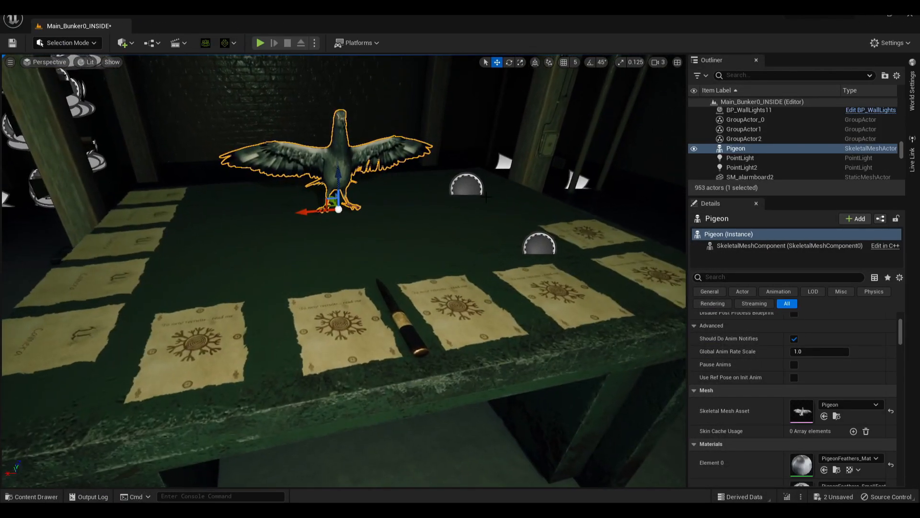
right_click_drag(332, 202, 307, 249)
left_click(383, 269)
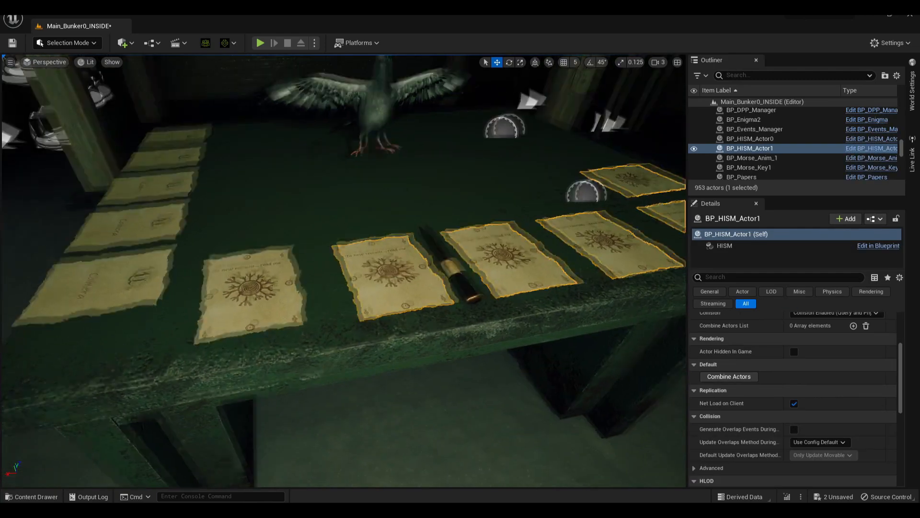
right_click_drag(383, 268, 261, 286)
left_click(191, 270)
right_click_drag(191, 269, 529, 261)
left_click(354, 284)
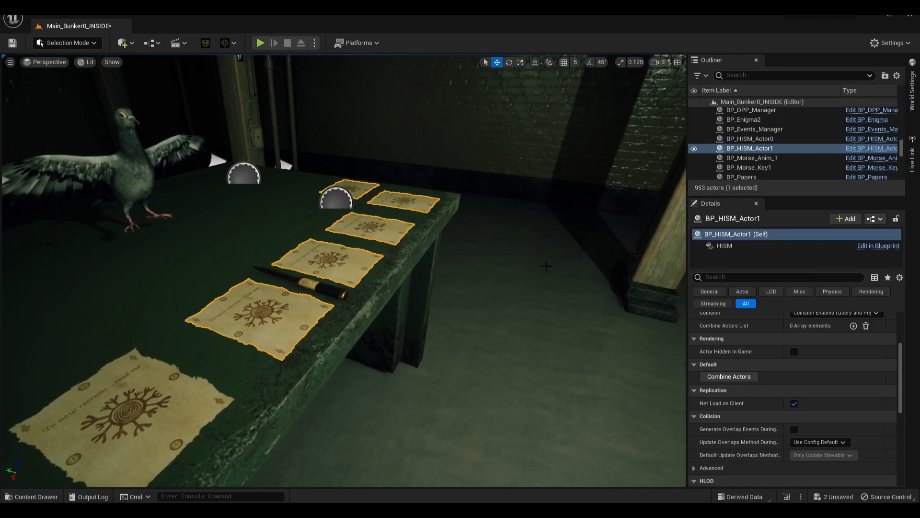
left_click(724, 245)
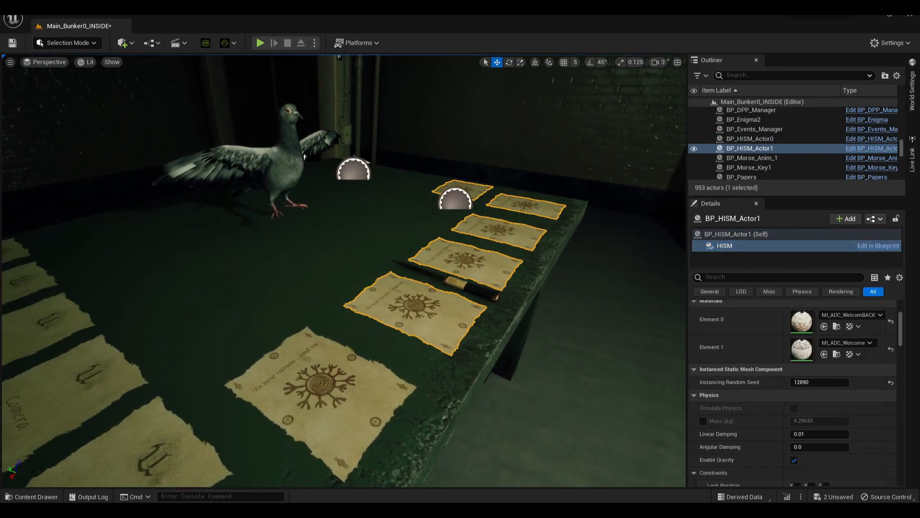
key("a")
key("d")
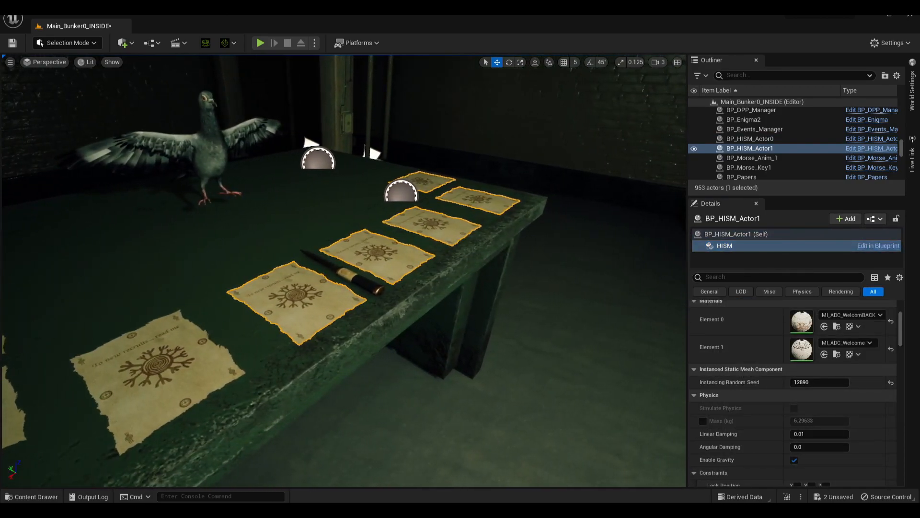
key("a")
right_click_drag(344, 271, 439, 261)
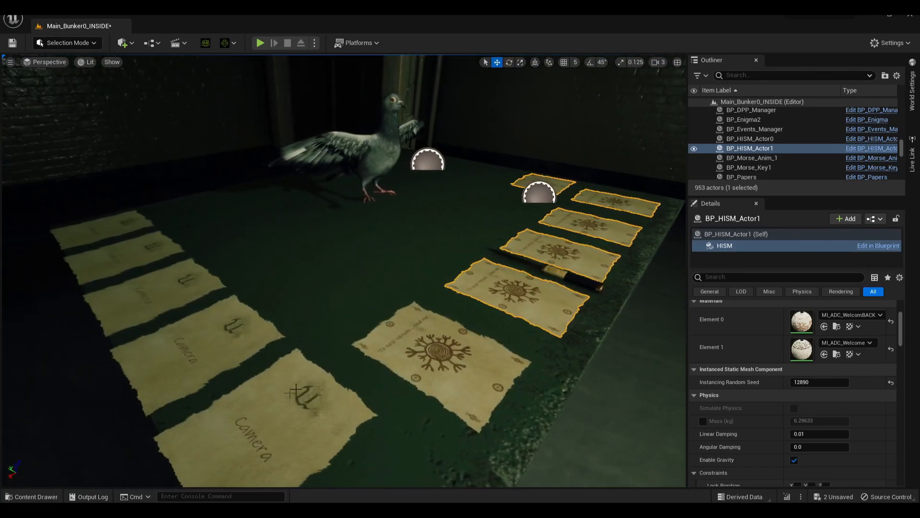
Compare the instanced papers of BP_HISM_Actor0 and BP_HISM_Actor1 with the separate SM_DIS_Welcome parchment on the table
key("Up")
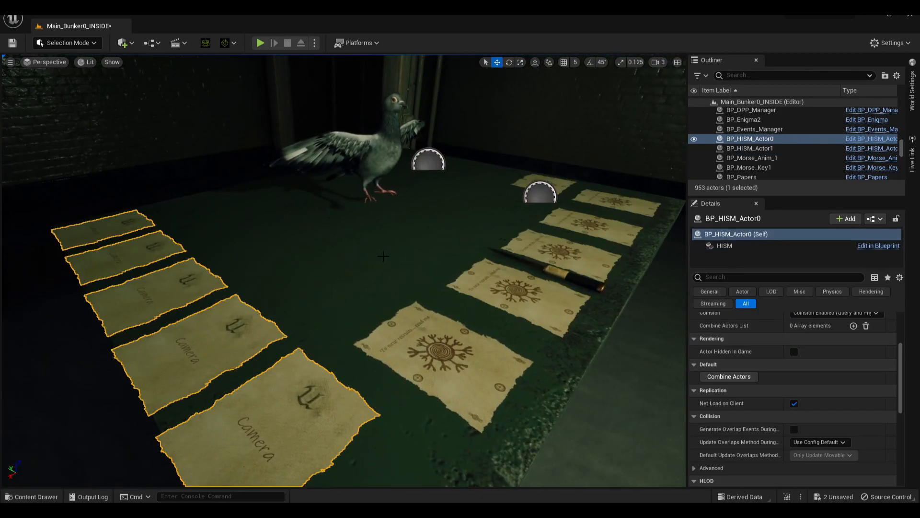
left_click(543, 287)
right_click_drag(543, 287, 632, 280)
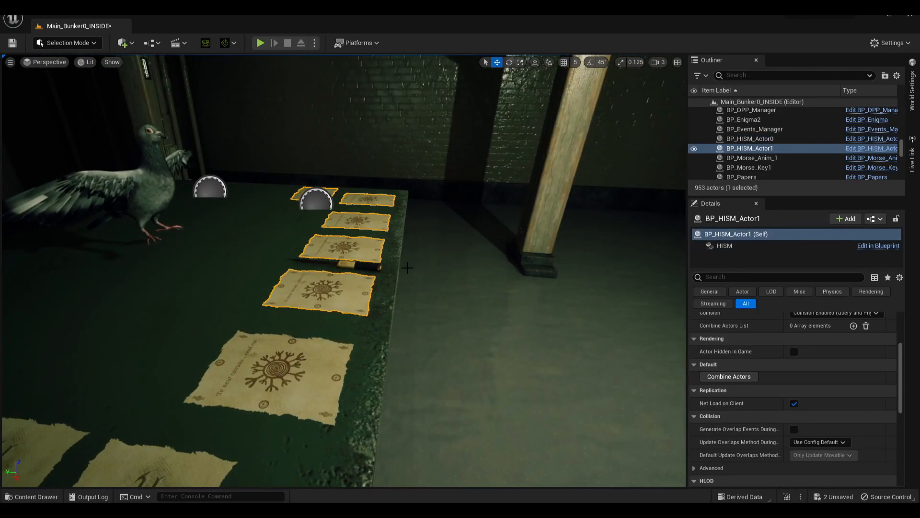
left_click(320, 360)
right_click_drag(320, 360, 259, 383)
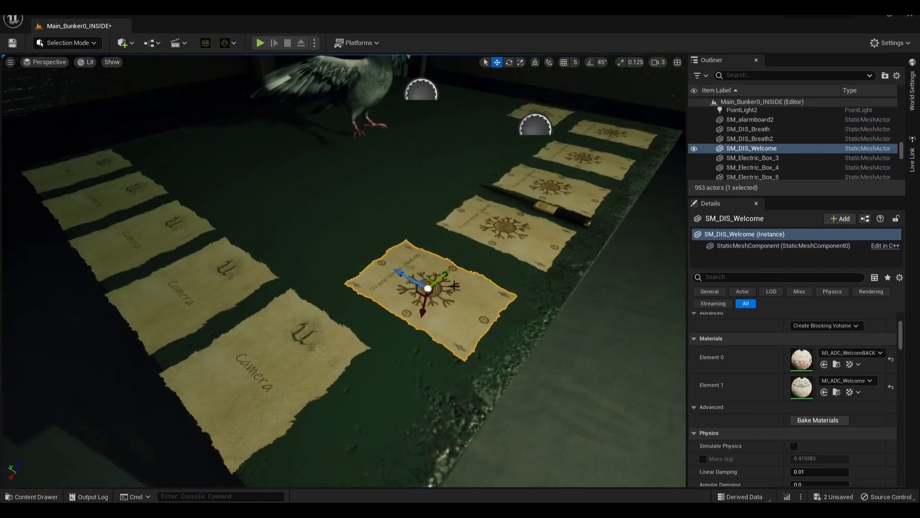
left_click(298, 331)
right_click_drag(298, 331, 230, 305)
right_click_drag(476, 293, 433, 291)
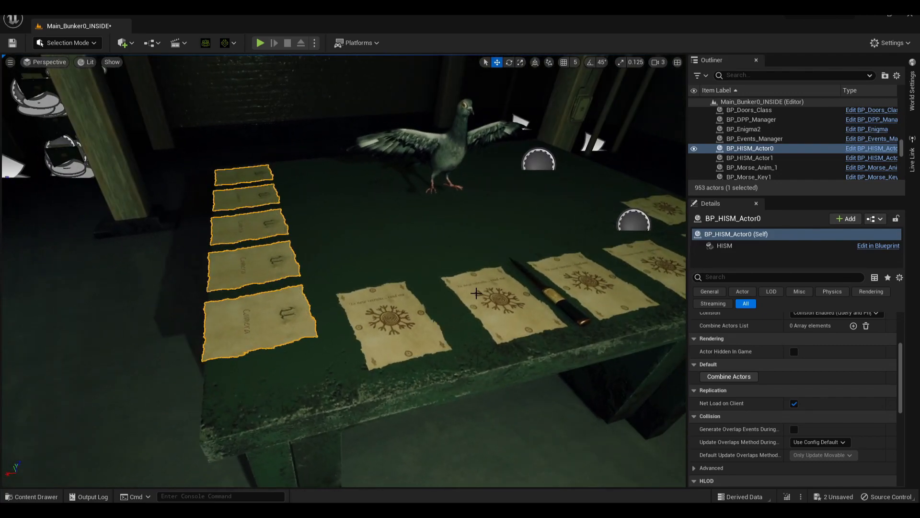
right_click_drag(432, 240, 489, 258)
left_click(294, 316)
Playtest the pigeon and paper interactions in the level viewport and end the session
right_click_drag(433, 211, 409, 201)
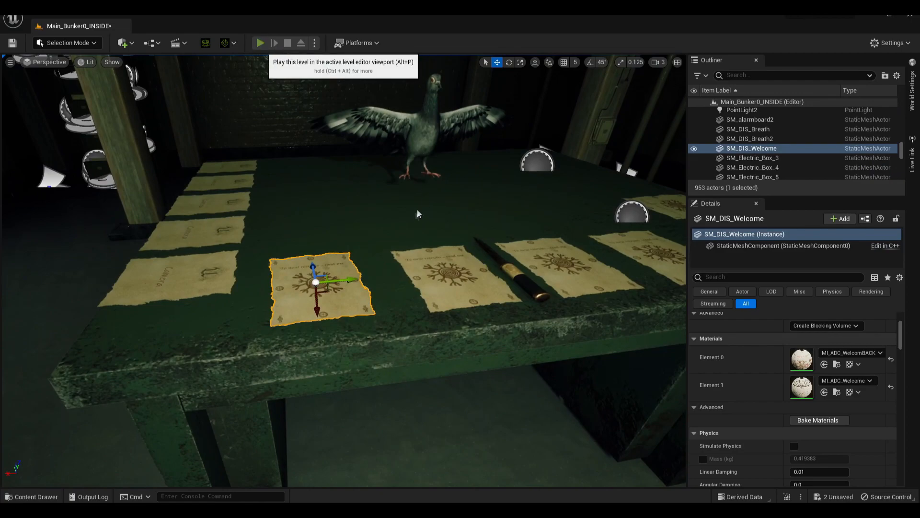
key("alt+p")
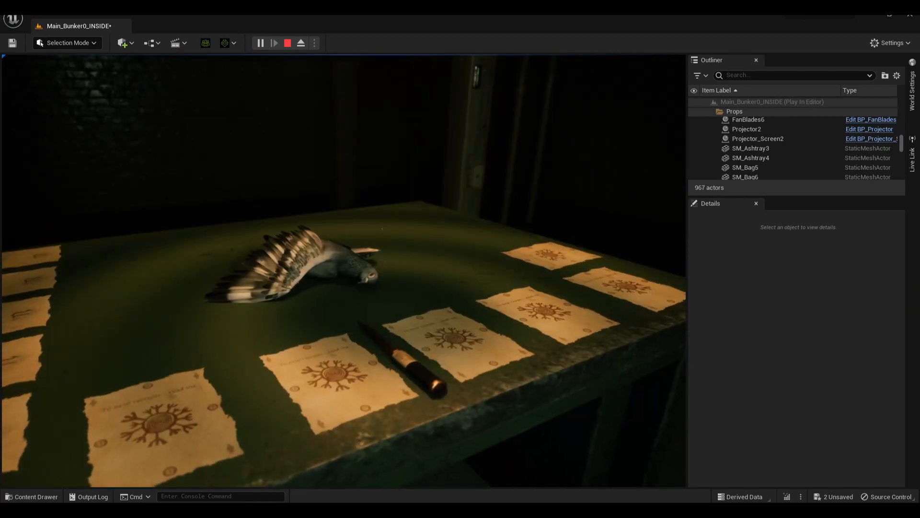
key("Escape")
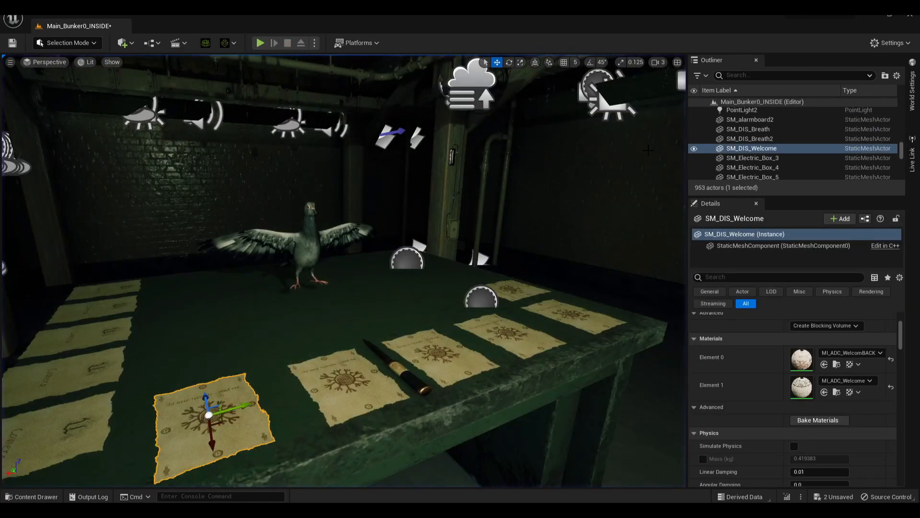
right_click_drag(489, 195, 498, 245)
key("a")
key("d")
key("a")
key("d")
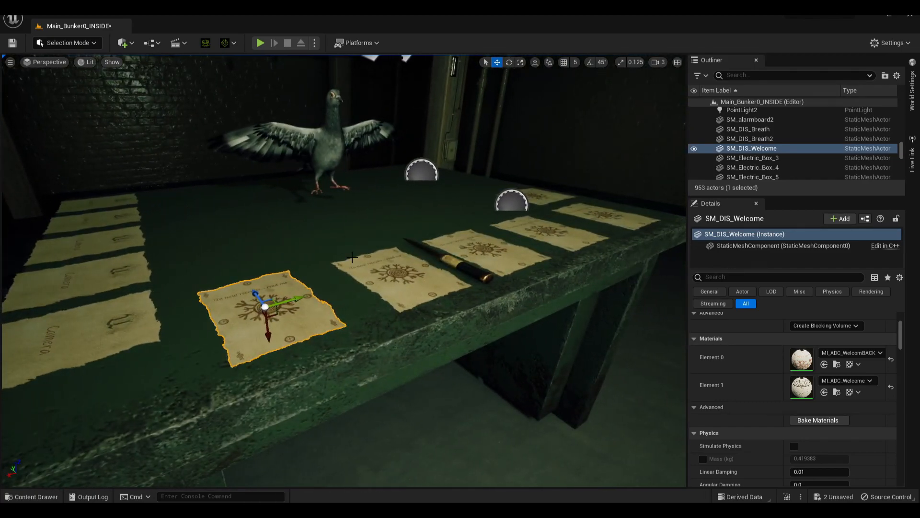